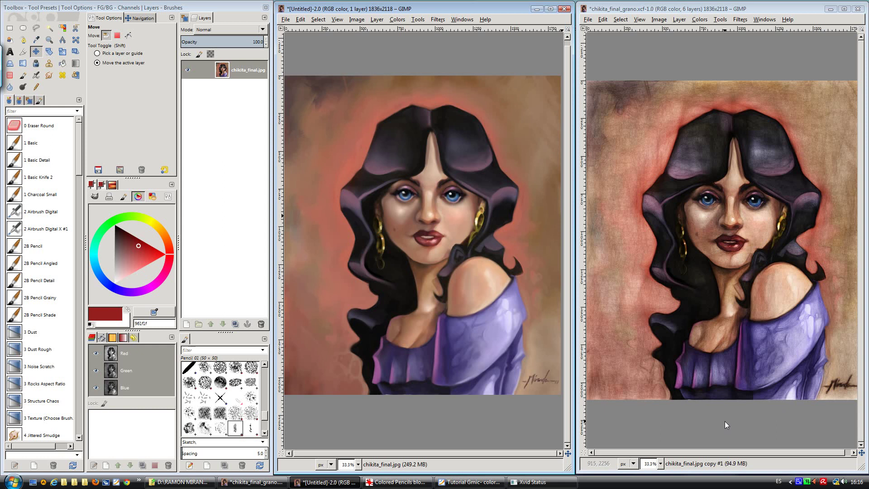
Glance at the chikita_final_grano.xcf reference, then return to the untitled portrait and open Filters
left_click(658, 9)
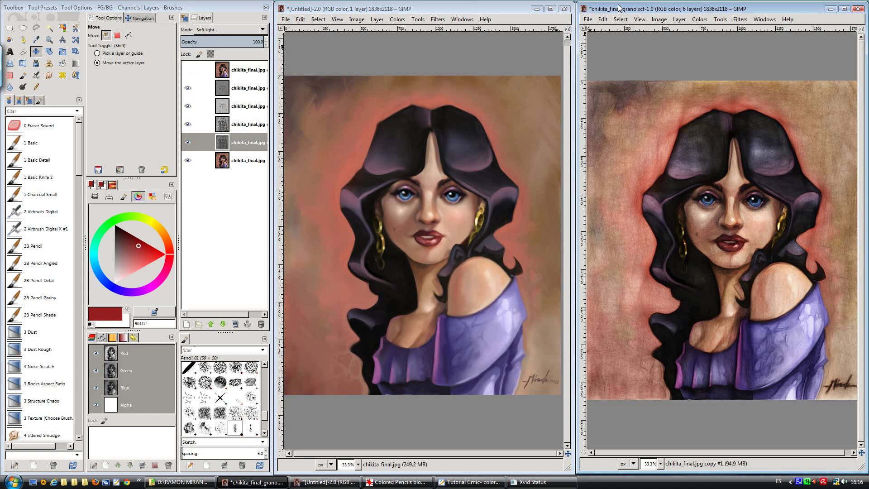
left_click(494, 7)
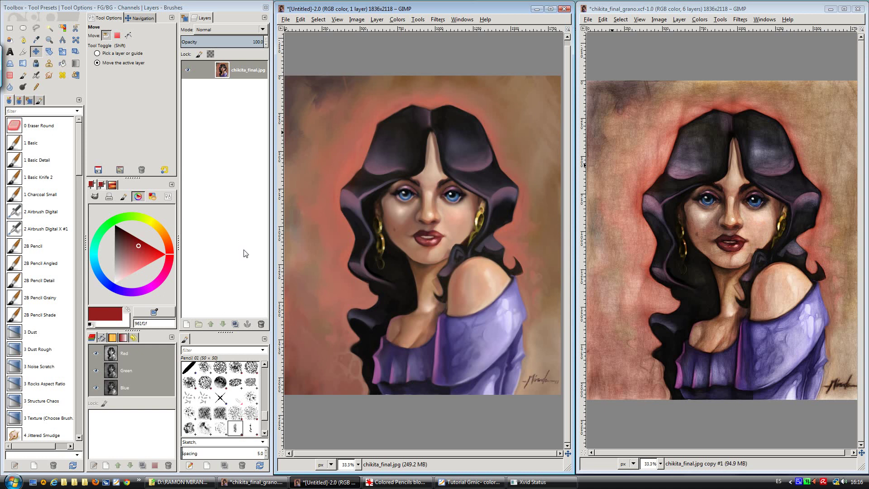
left_click(438, 19)
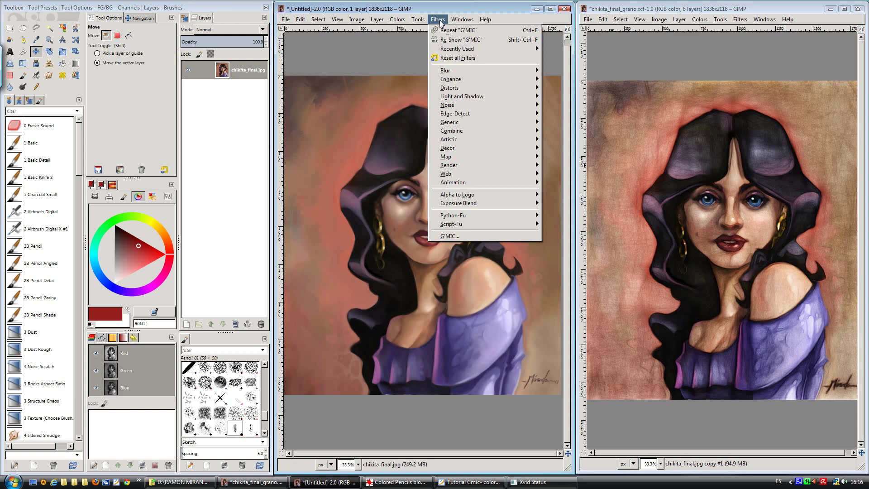
Open G'MIC, reposition its dialog, and collapse the Faves filter group
left_click(463, 236)
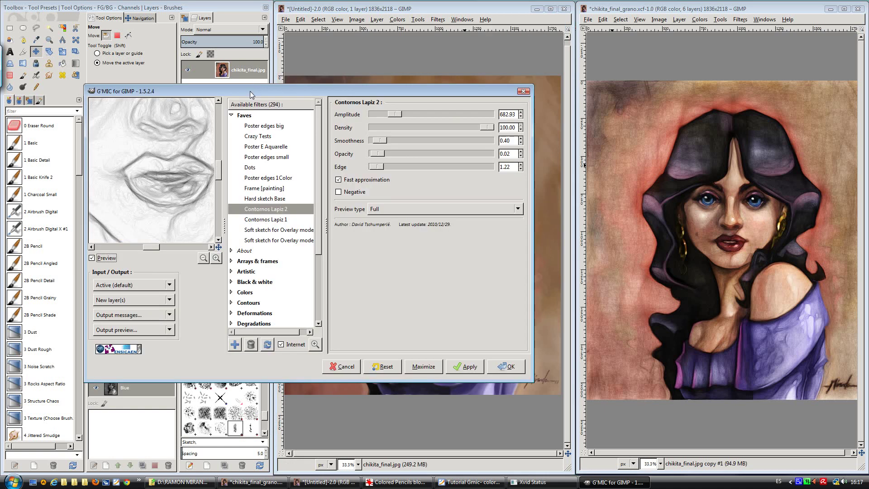
left_click_drag(250, 91, 317, 55)
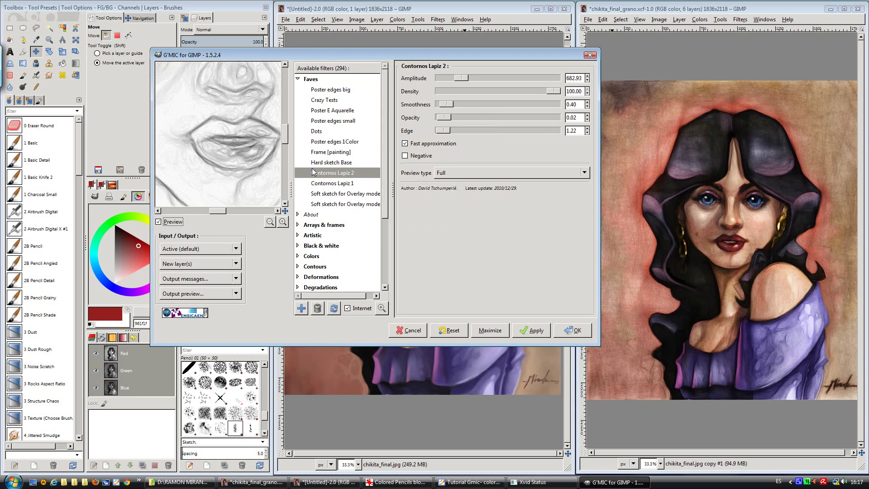
scroll(376, 208, "down", 1)
scroll(376, 208, "up", 1)
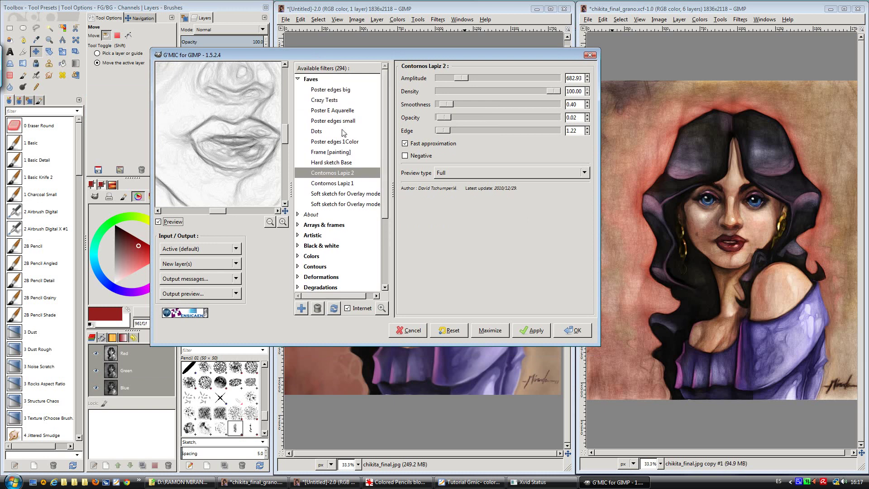
left_click(297, 79)
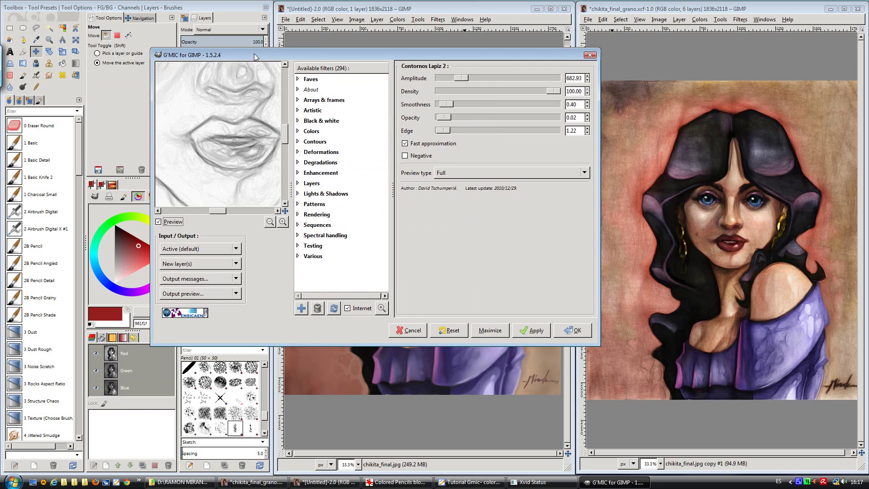
left_click_drag(254, 54, 283, 46)
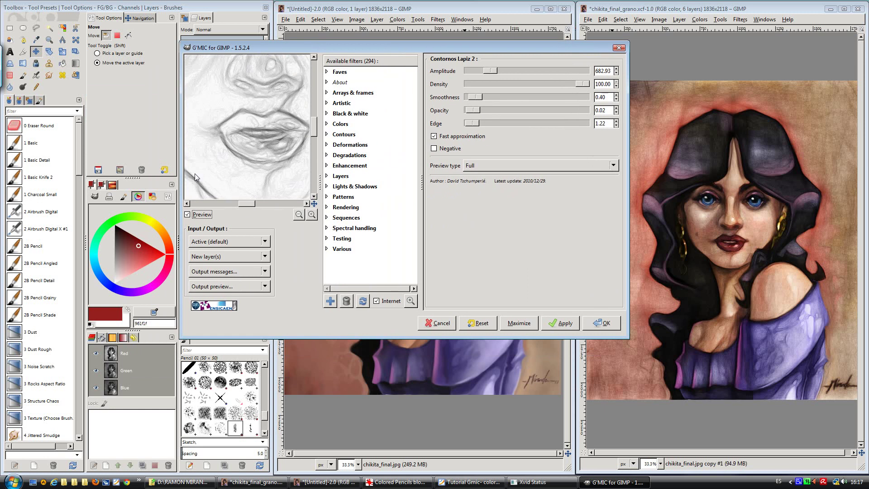
Pan the preview across the face and keep the output mode set to New layer(s)
left_click_drag(252, 207, 255, 207)
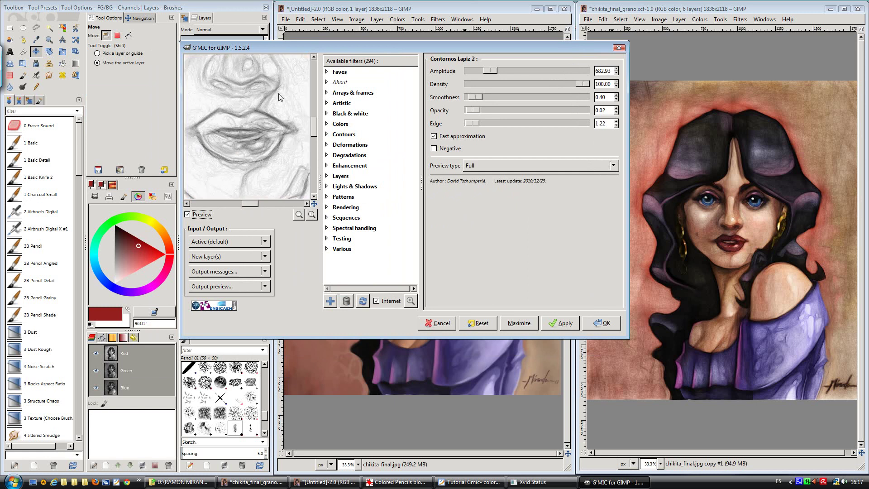
left_click_drag(254, 204, 257, 204)
left_click(265, 257)
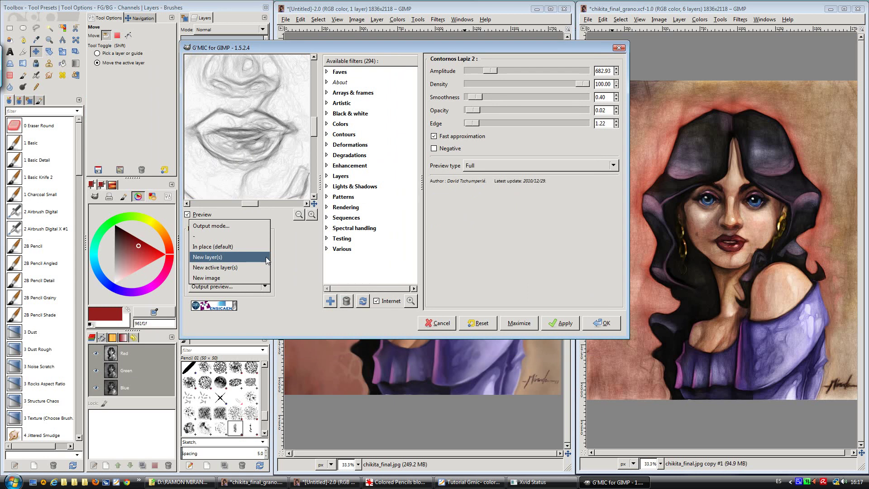
left_click(247, 256)
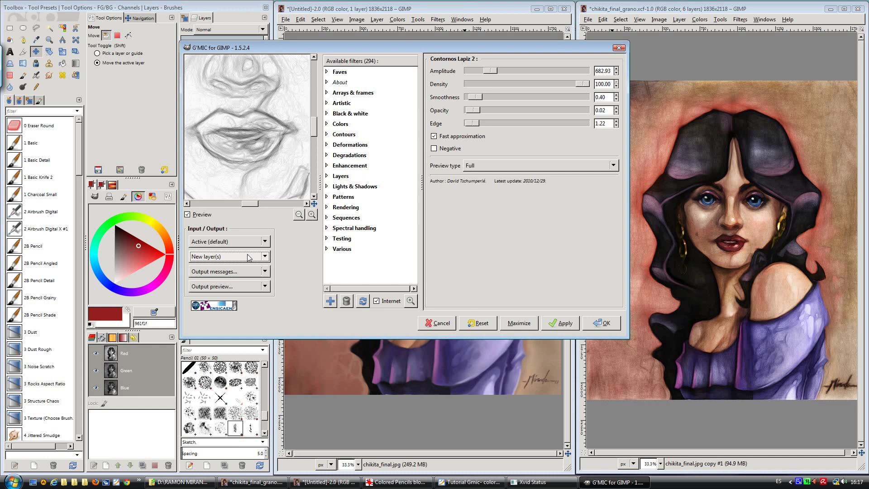
Select Black & white > Hard sketch with default settings, previewing the lips and eye
left_click(327, 116)
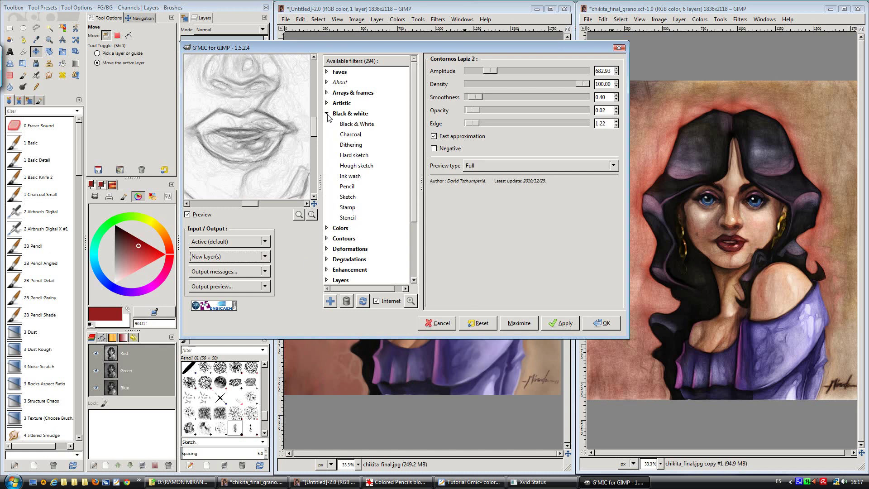
left_click(357, 156)
left_click(476, 323)
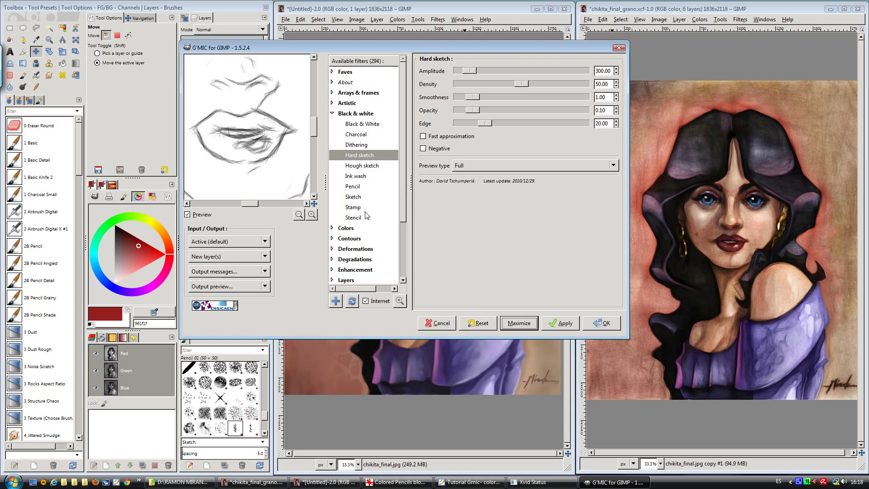
left_click(481, 326)
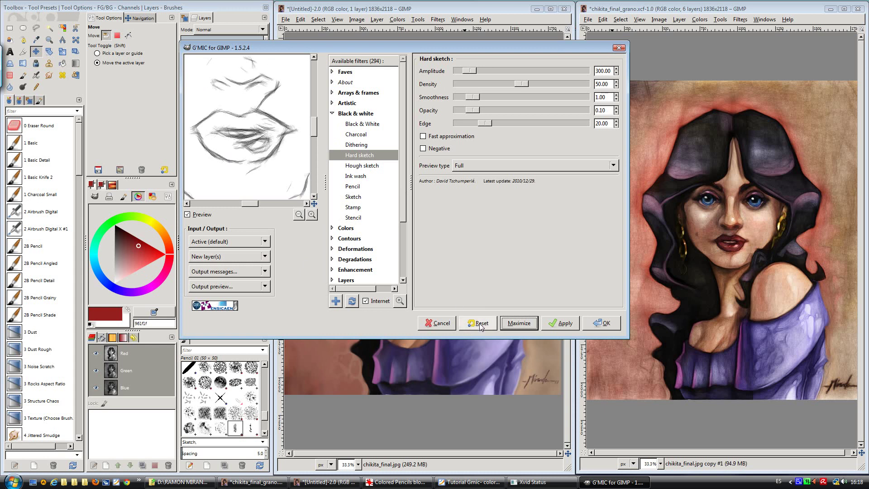
left_click(356, 165)
left_click(355, 157)
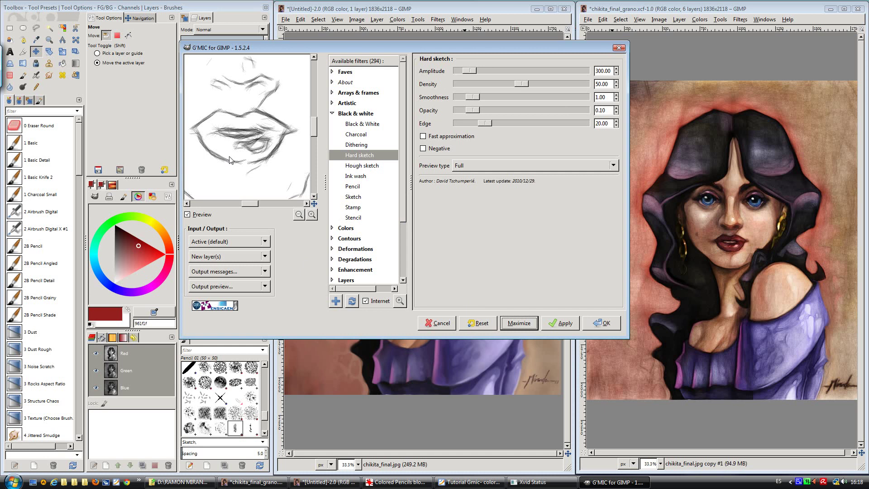
mouse_move(261, 138)
left_mouse_down()
mouse_move(250, 97)
mouse_move(245, 145)
left_mouse_up()
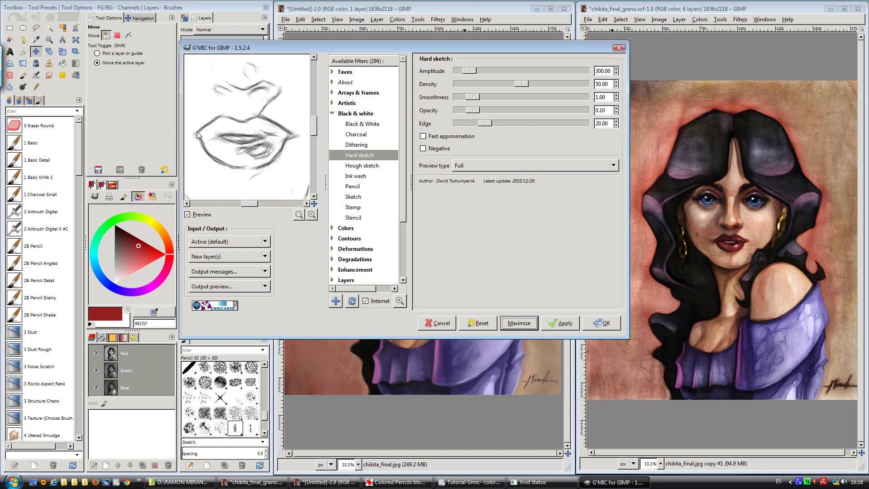
mouse_move(222, 119)
left_mouse_down()
mouse_move(239, 141)
mouse_move(249, 120)
mouse_move(271, 139)
mouse_move(243, 164)
mouse_move(253, 130)
left_mouse_up()
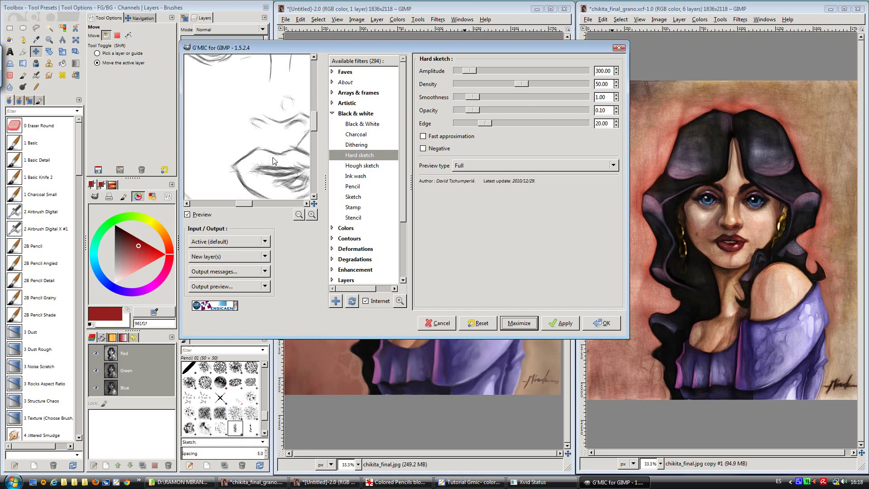
mouse_move(273, 158)
left_mouse_down()
mouse_move(252, 135)
mouse_move(249, 148)
left_mouse_up()
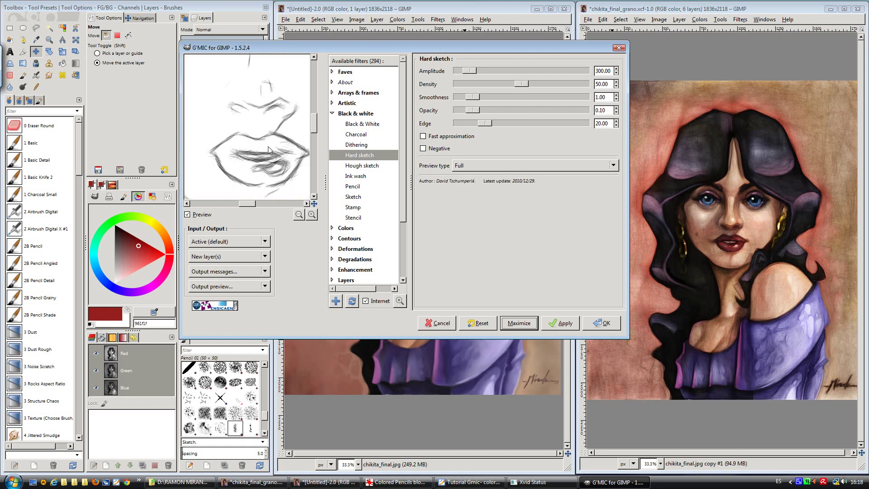
Set Hard sketch edge 0, opacity 0.02, smoothness 0, density 100 and amplitude 4000
left_click_drag(481, 125, 457, 126)
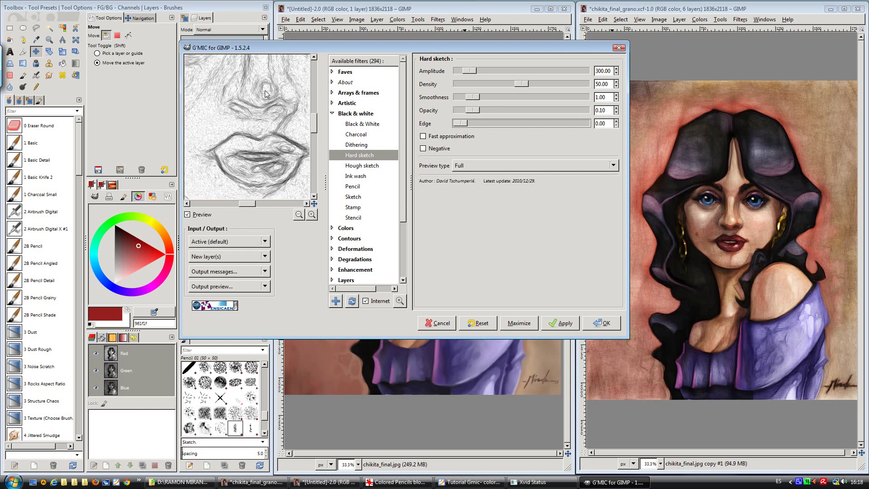
left_click_drag(256, 85, 280, 138)
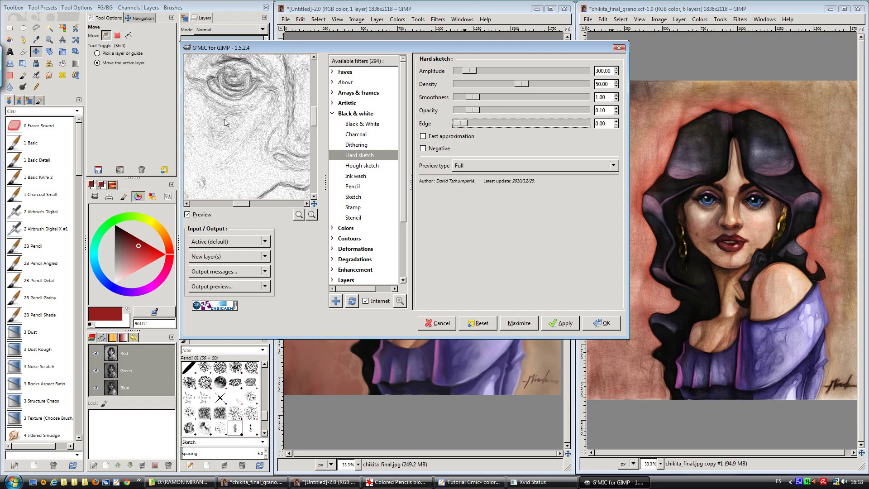
mouse_move(473, 111)
left_mouse_down()
mouse_move(462, 112)
mouse_move(460, 97)
left_mouse_up()
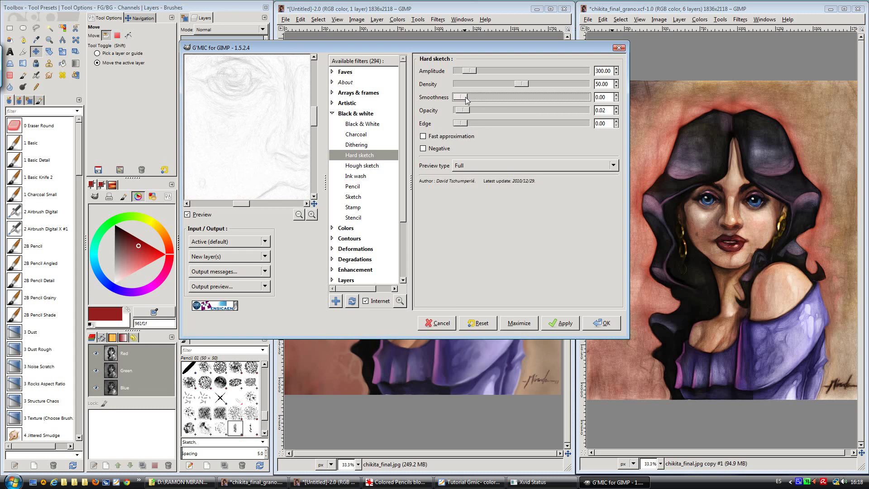
left_click_drag(521, 84, 590, 89)
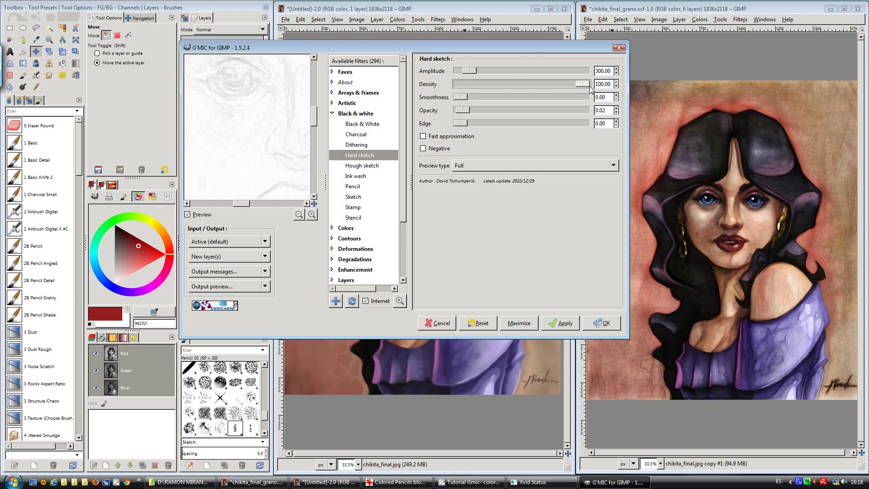
left_click_drag(470, 71, 584, 72)
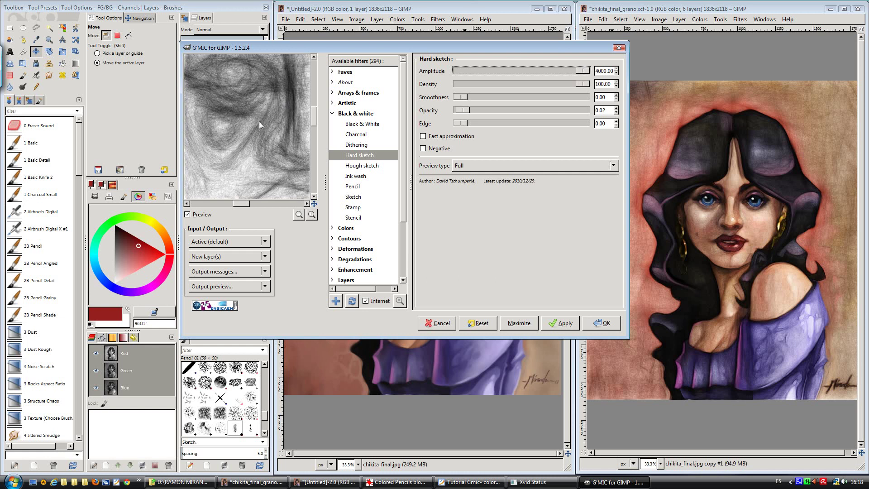
mouse_move(259, 121)
left_mouse_down()
mouse_move(292, 130)
mouse_move(238, 129)
left_mouse_up()
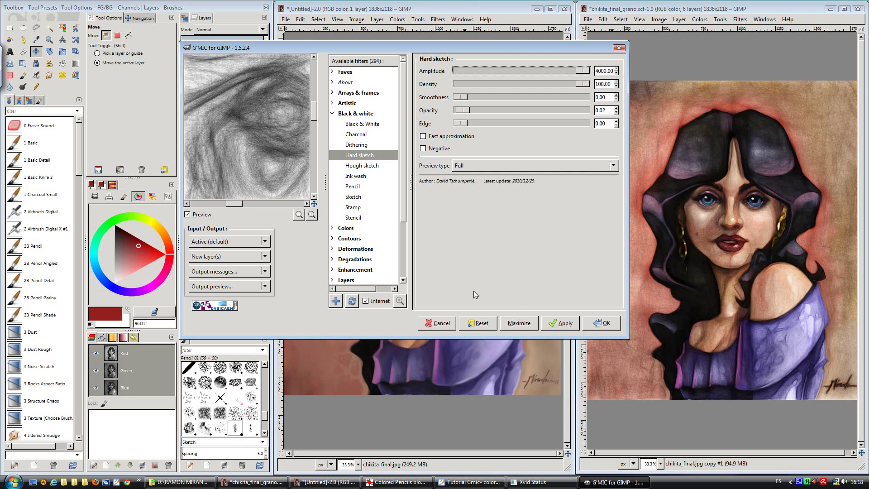
Apply Hard sketch, adding a grey '[G'MIC] Hard sketch' layer above the portrait
left_click(596, 322)
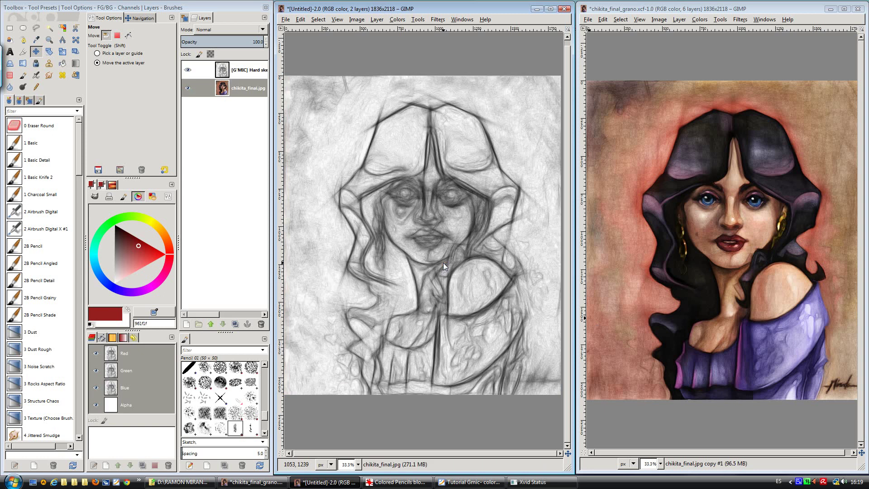
Set the [G'MIC] Hard sketch layer to Soft light and hide the chikita_final.jpg layer
left_click(226, 72)
left_click(230, 30)
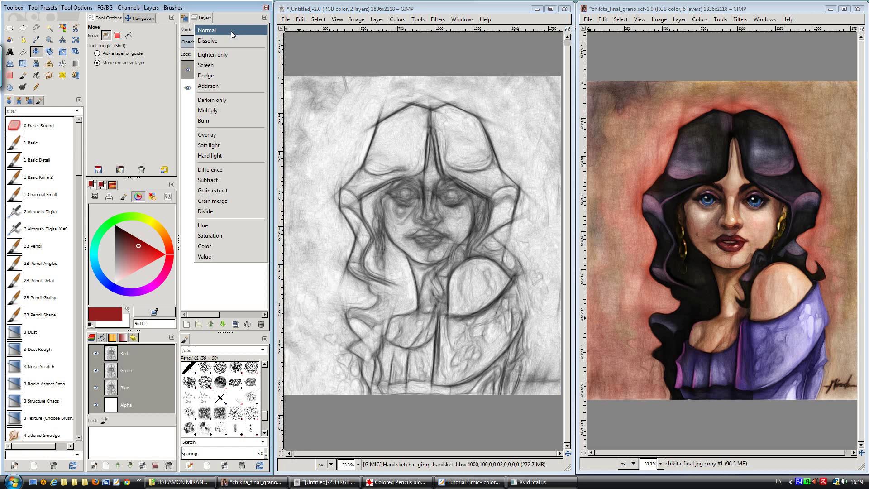
left_click(230, 146)
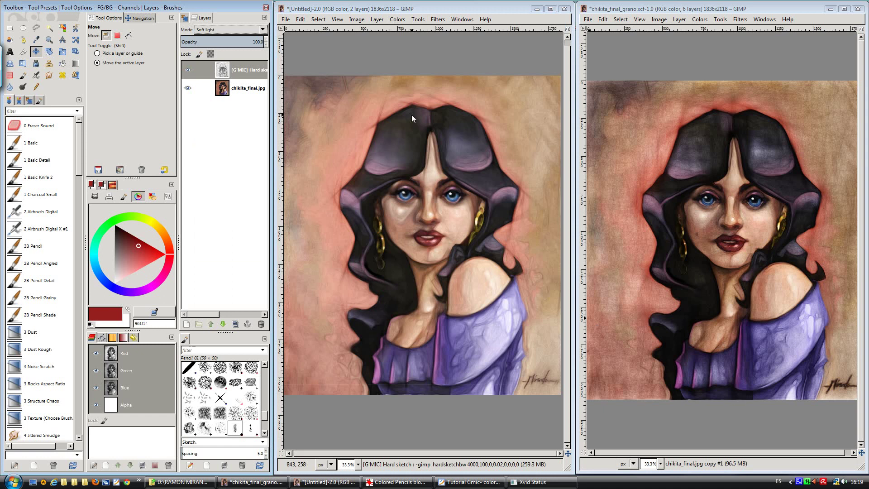
left_click(222, 74)
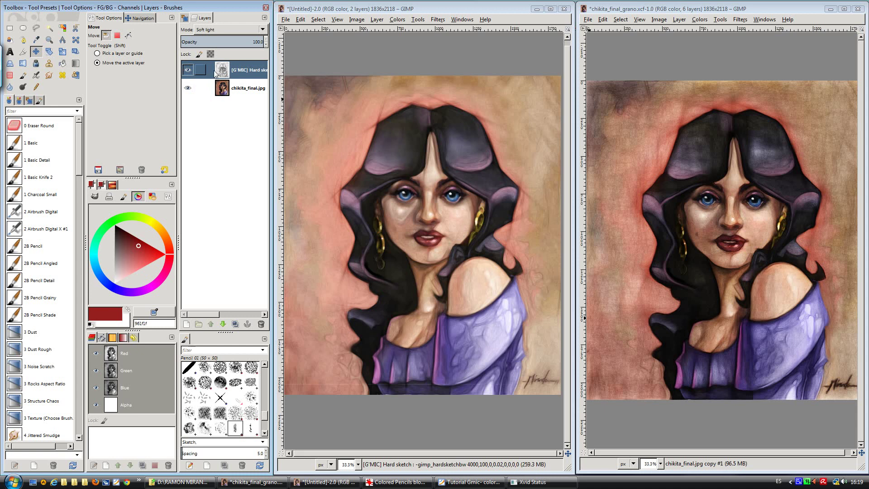
left_click(187, 88)
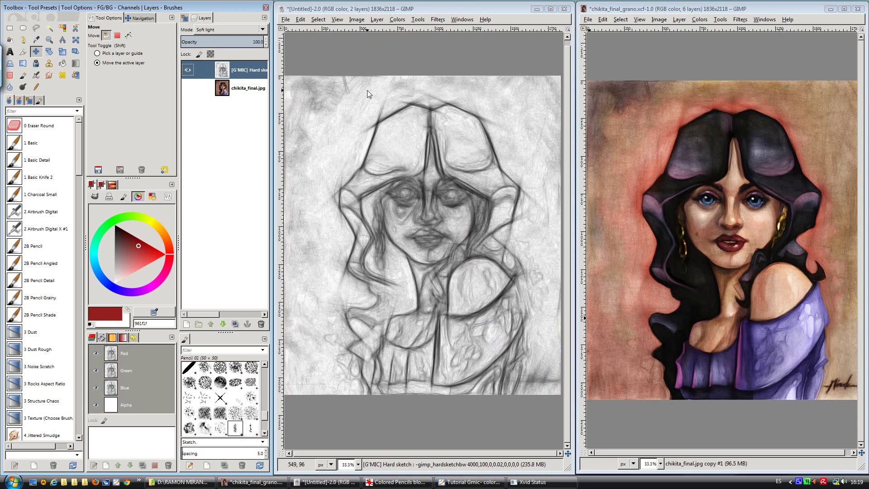
Rerun the last G'MIC Hard sketch filter on the untitled image with Filters > Repeat
left_click(352, 48)
scroll(353, 50, "down", 1)
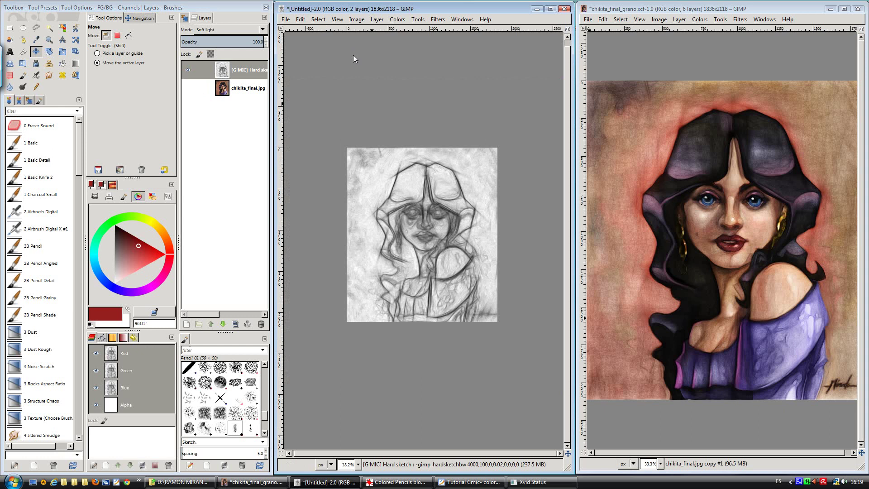
scroll(355, 55, "up", 3)
scroll(374, 116, "up", 1)
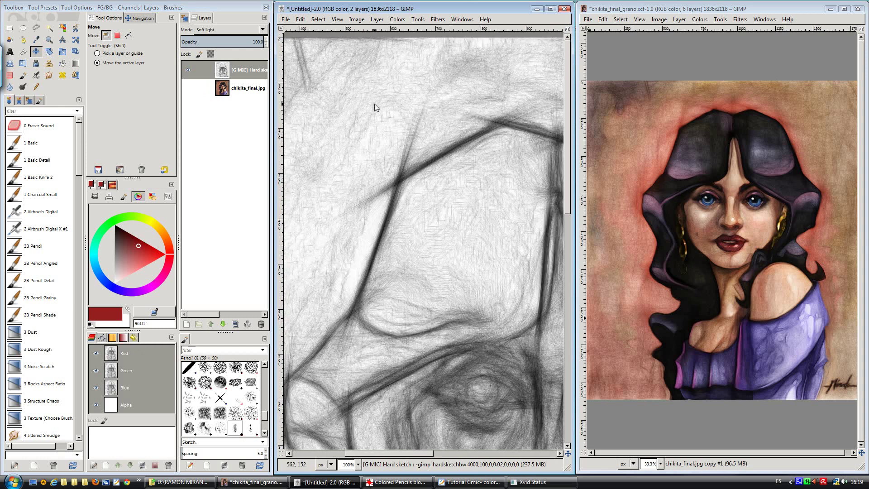
scroll(441, 238, "down", 3)
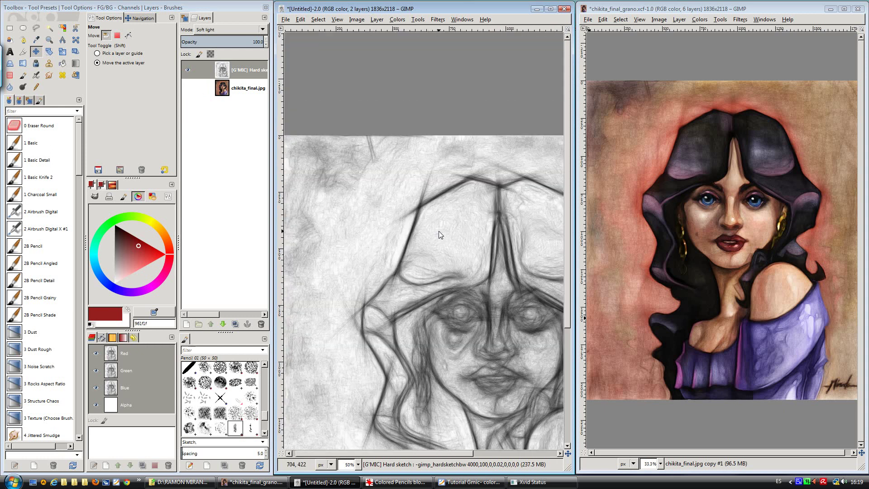
left_click(438, 19)
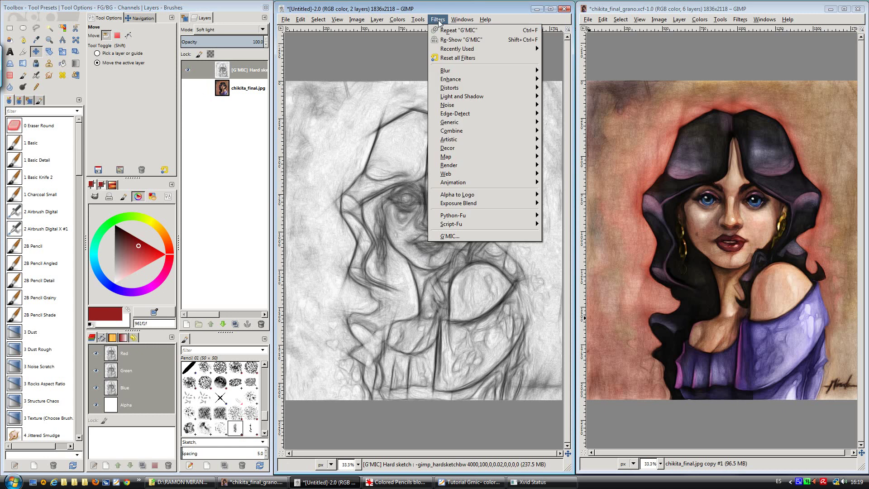
left_click(442, 30)
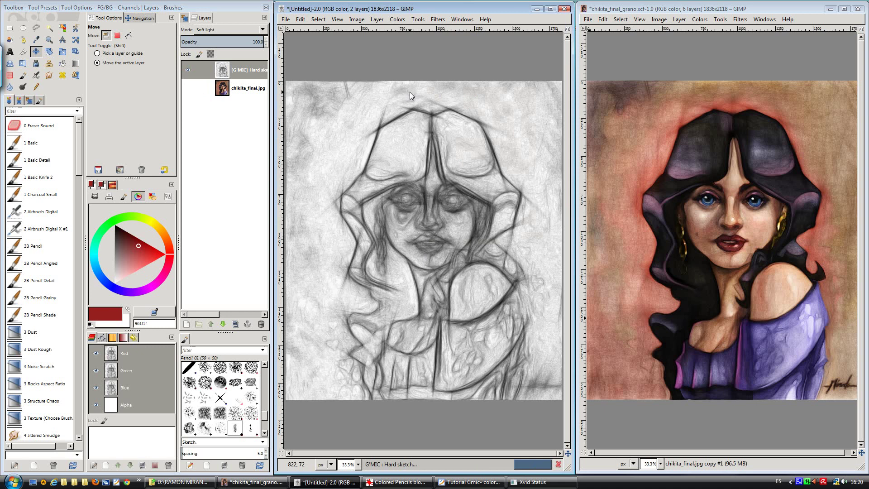
Show the chikita_final.jpg portrait again and select the new dark sketch layer, nudging it slightly
left_click(188, 88)
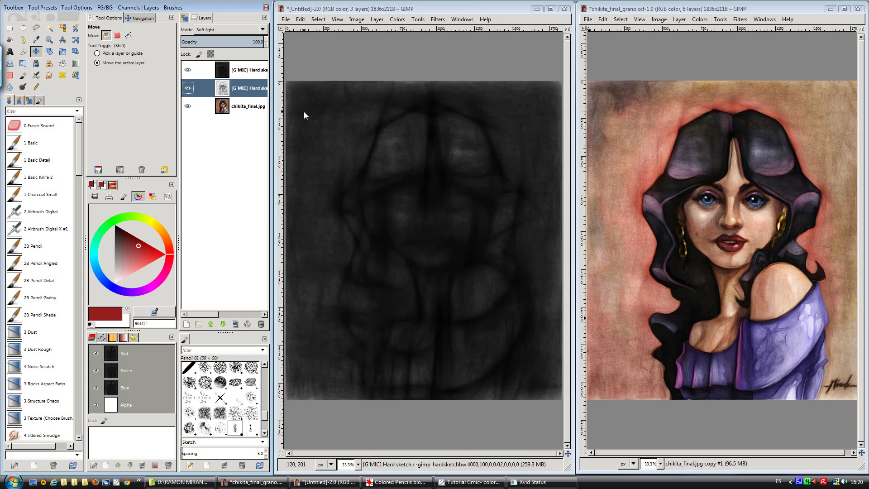
left_click(223, 70)
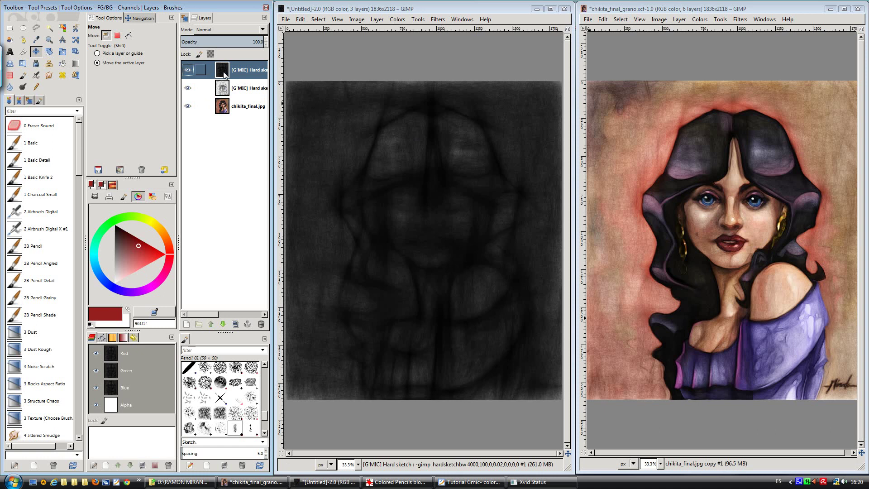
left_click_drag(340, 165, 394, 228)
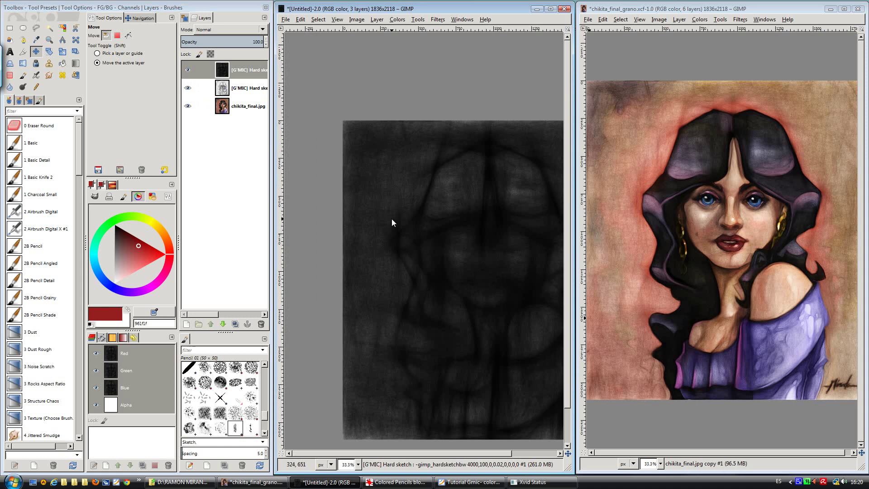
scroll(392, 223, "up", 4)
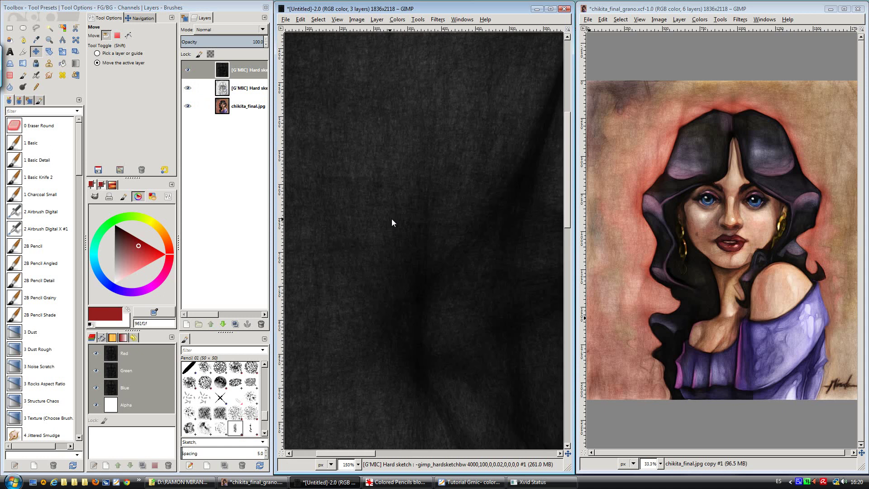
scroll(392, 218, "down", 3)
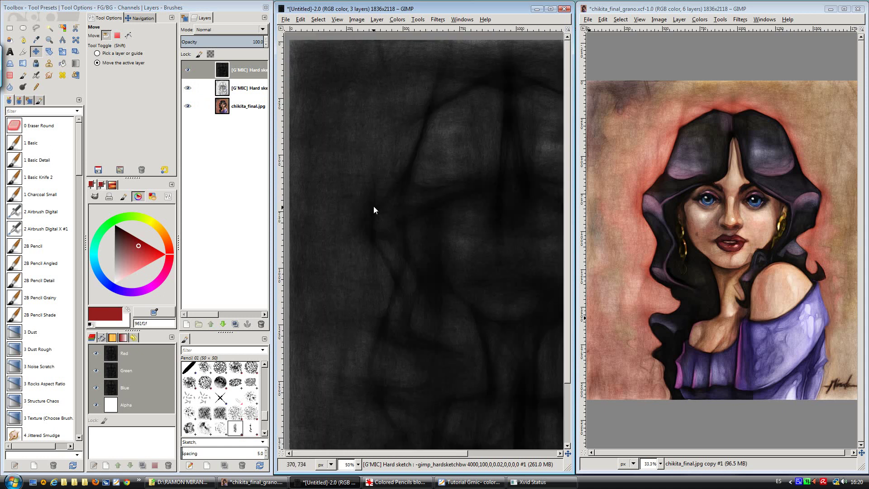
scroll(374, 210, "down", 3)
scroll(414, 264, "right", 4)
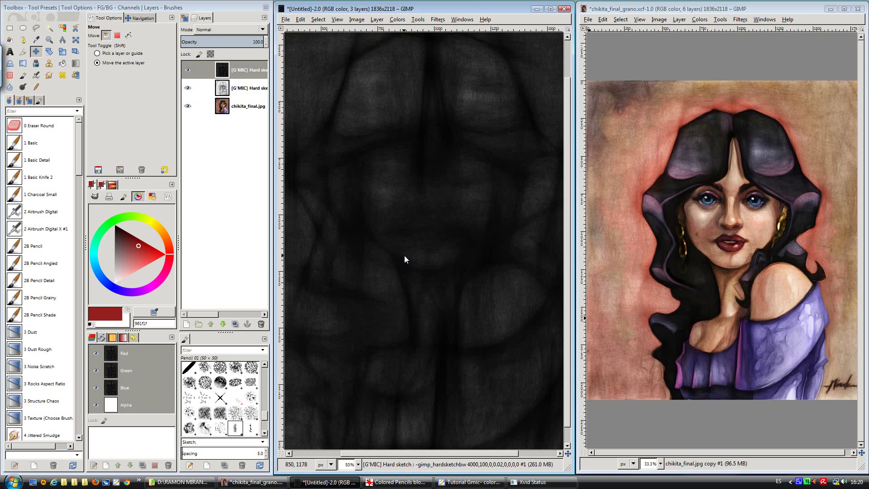
left_click_drag(405, 259, 419, 249)
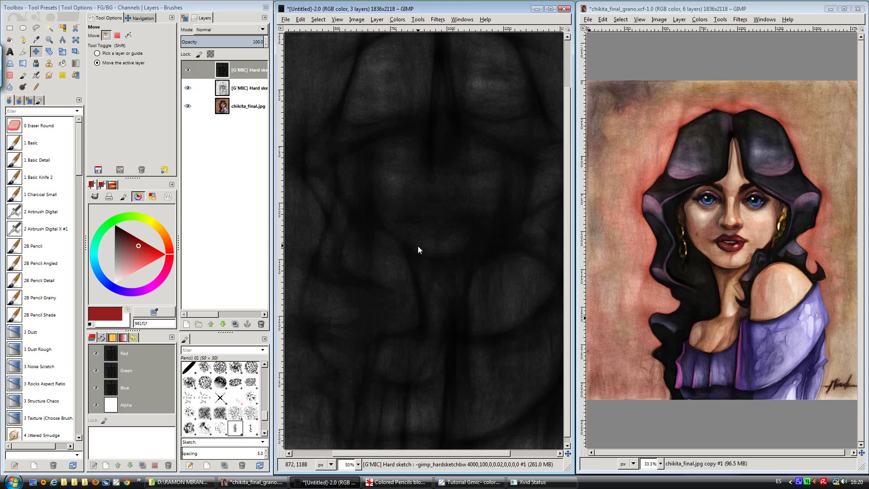
Hide the first sketch layer and blend the dark sketch layer in Soft light
left_click(187, 88)
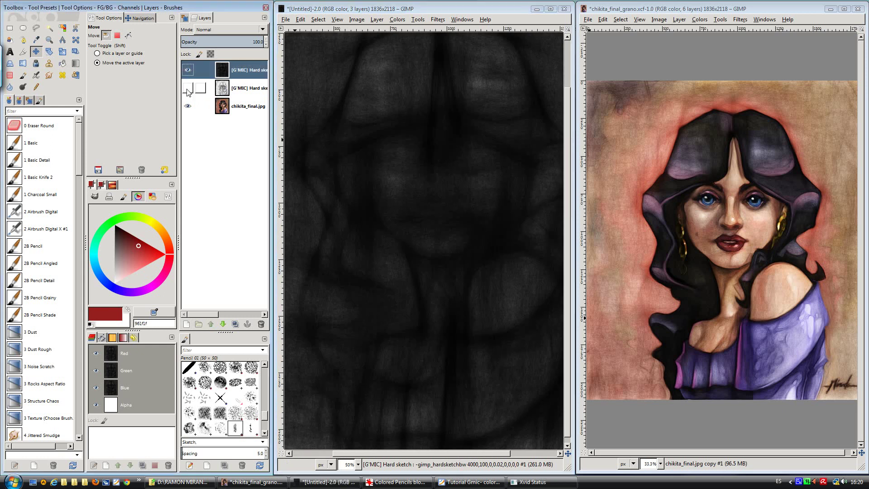
left_click(223, 31)
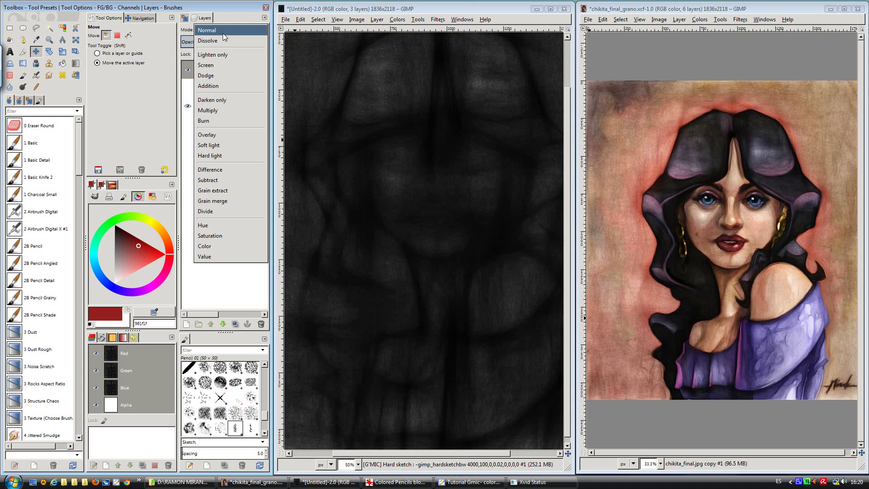
left_click(218, 142)
left_click_drag(367, 118, 355, 183)
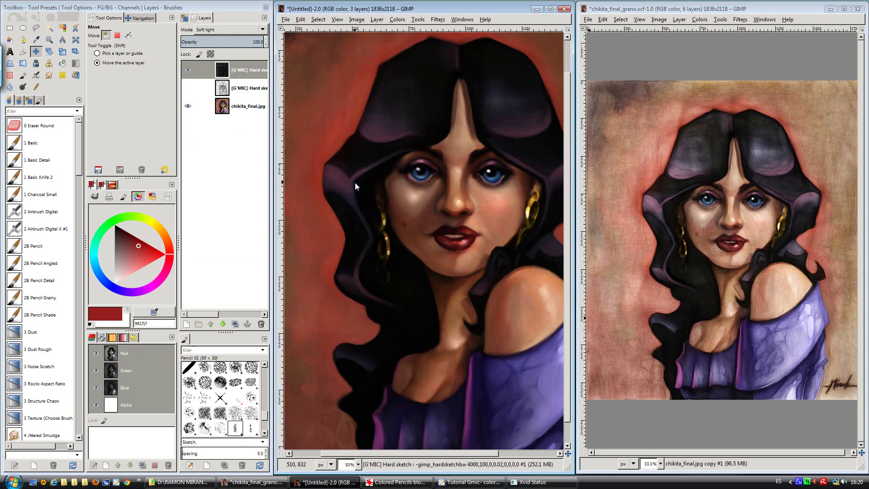
Brighten the dark sketch layer with an upward-bowed Value curve, top endpoint pulled left
key("ctrl+m")
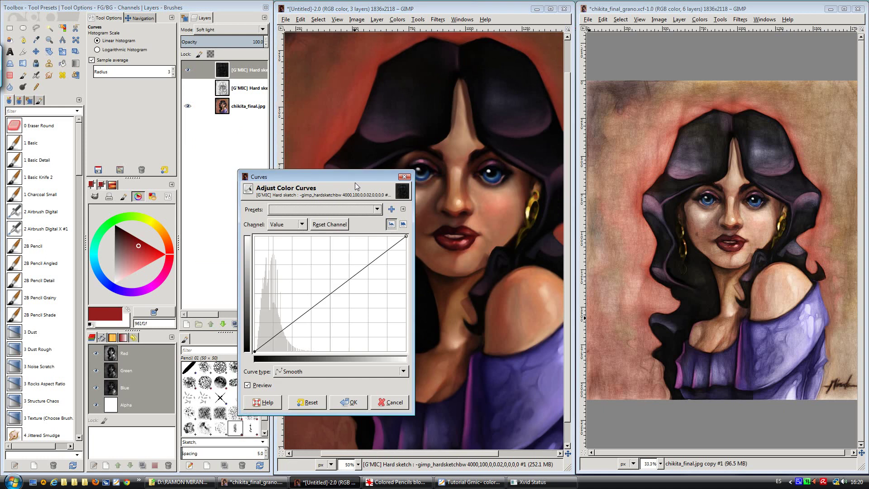
left_click_drag(351, 176, 232, 143)
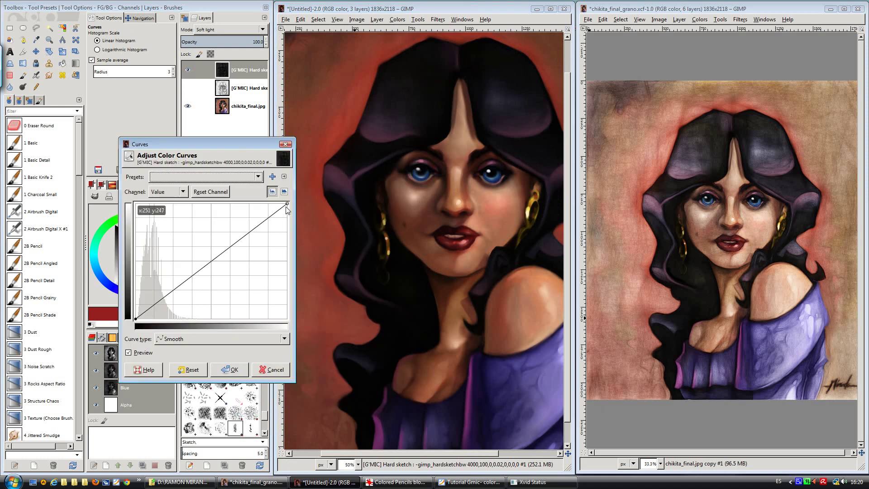
left_click_drag(217, 257, 165, 240)
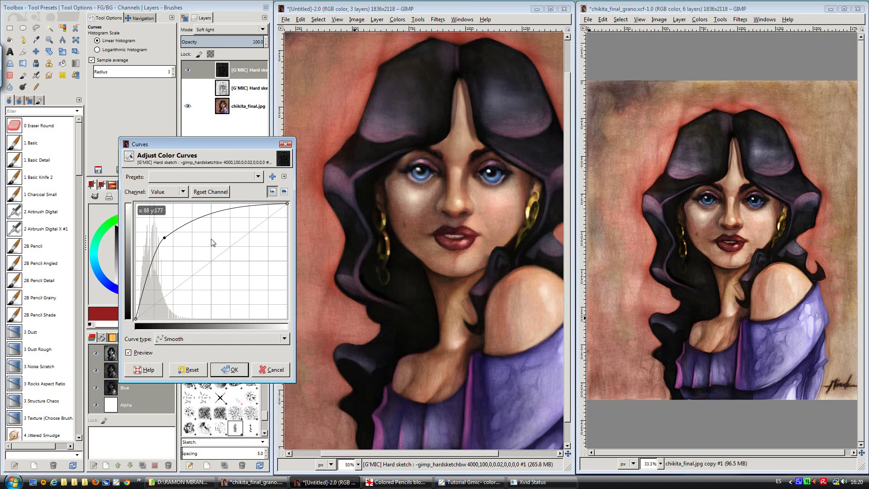
left_click_drag(287, 204, 216, 199)
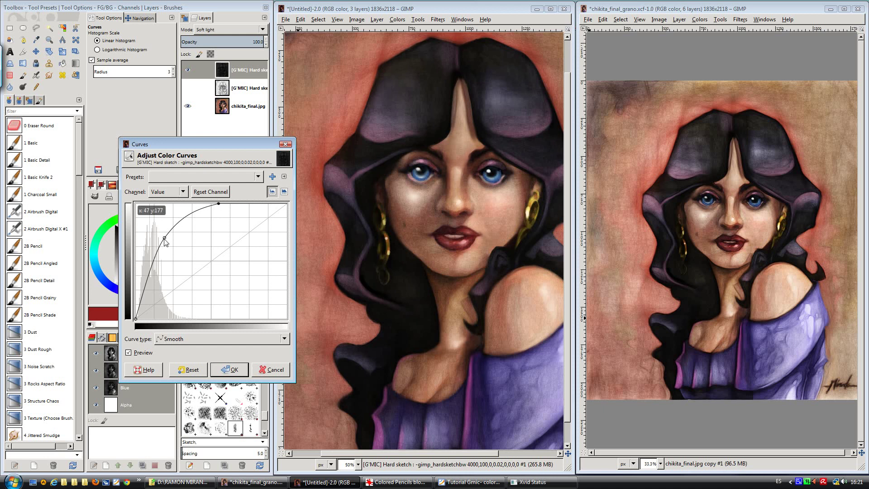
left_click_drag(165, 238, 156, 256)
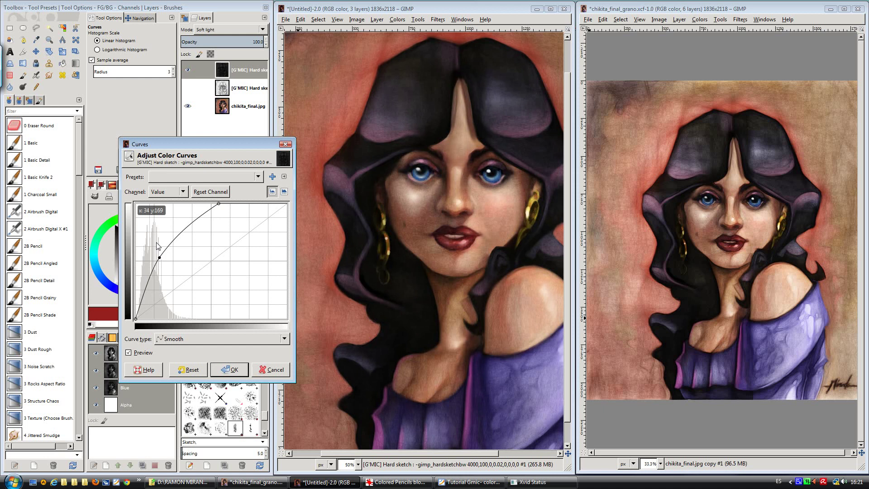
left_click(235, 370)
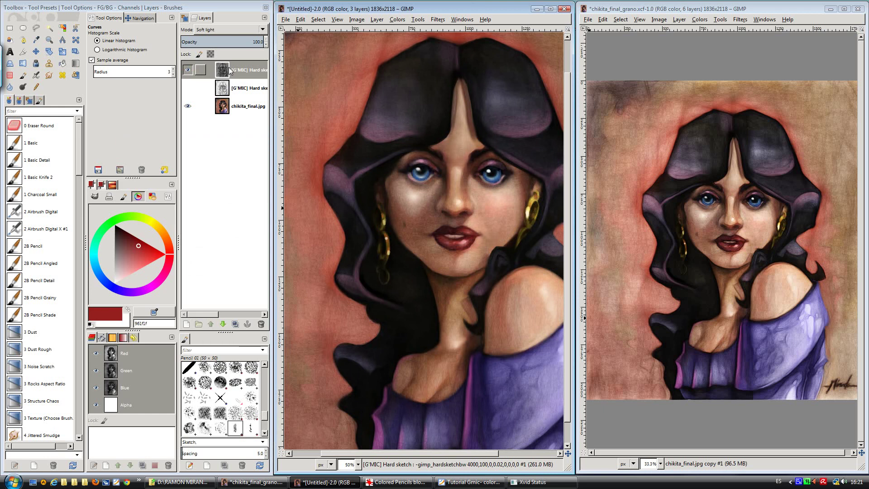
Delete the hidden first sketch layer and duplicate the brightened sketch layer
left_click(226, 88)
left_click(261, 324)
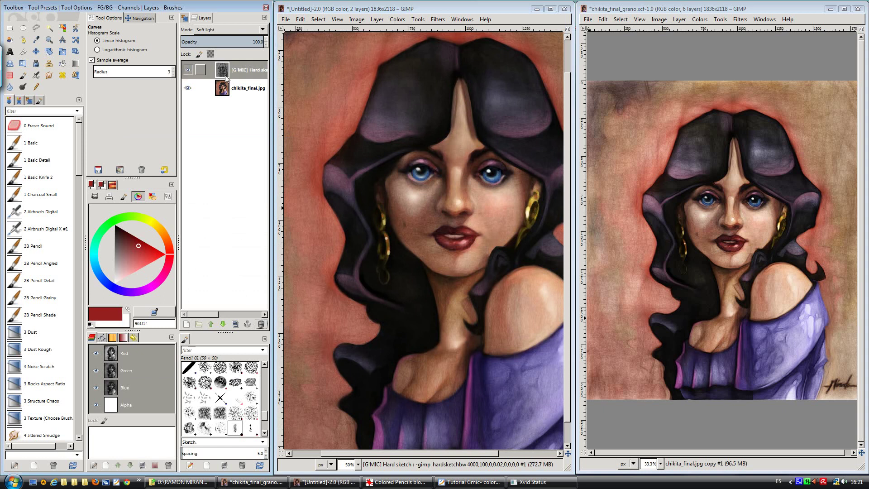
left_click(235, 325)
Compare the portrait with the top sketch copy toggled off and on, then select that copy
scroll(374, 238, "up", 3)
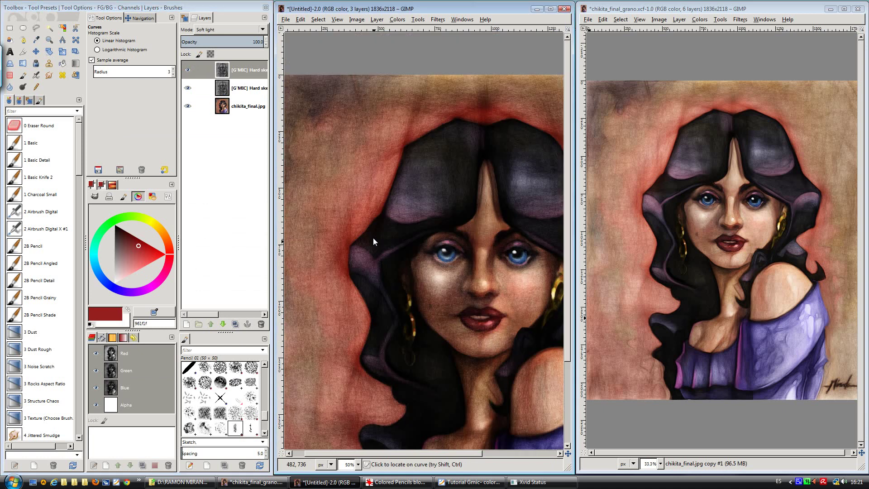
scroll(356, 315, "down", 4)
scroll(363, 317, "left", 1)
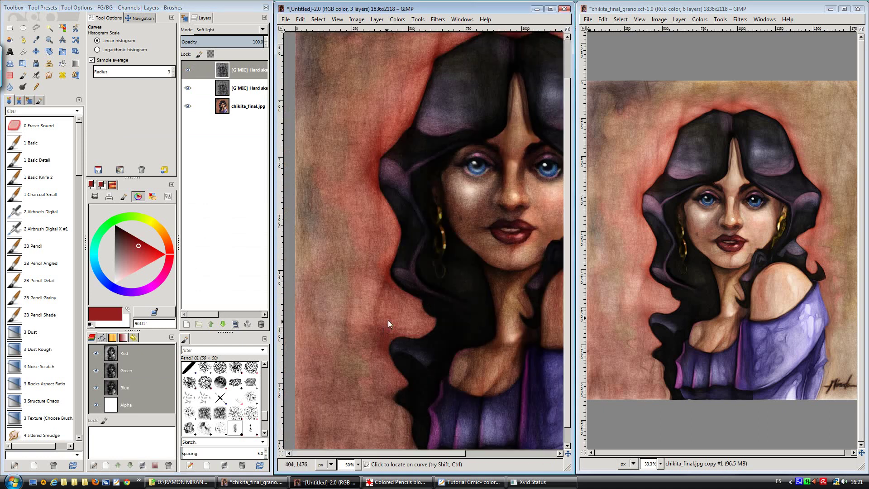
scroll(388, 320, "up", 3)
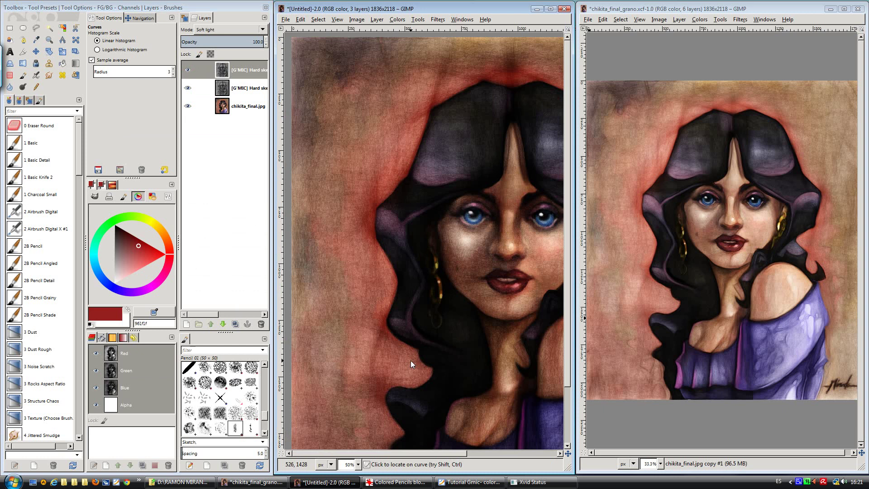
left_click_drag(411, 360, 421, 325)
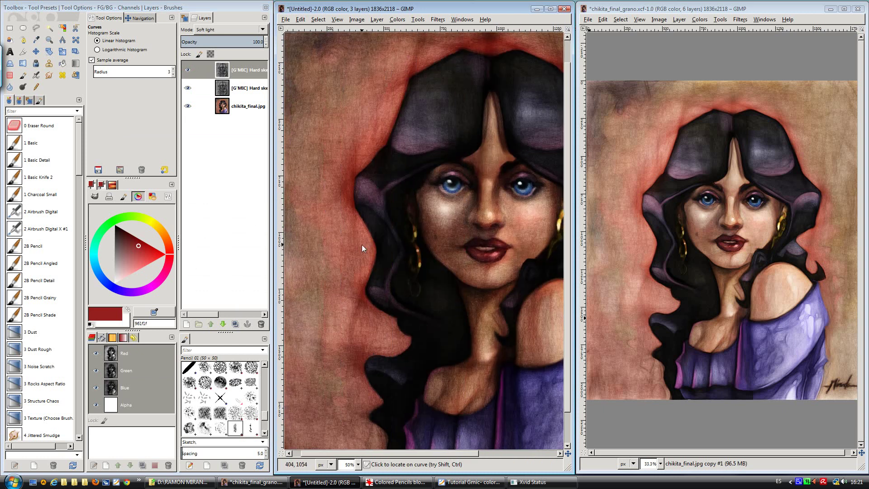
left_click_drag(362, 240, 447, 292)
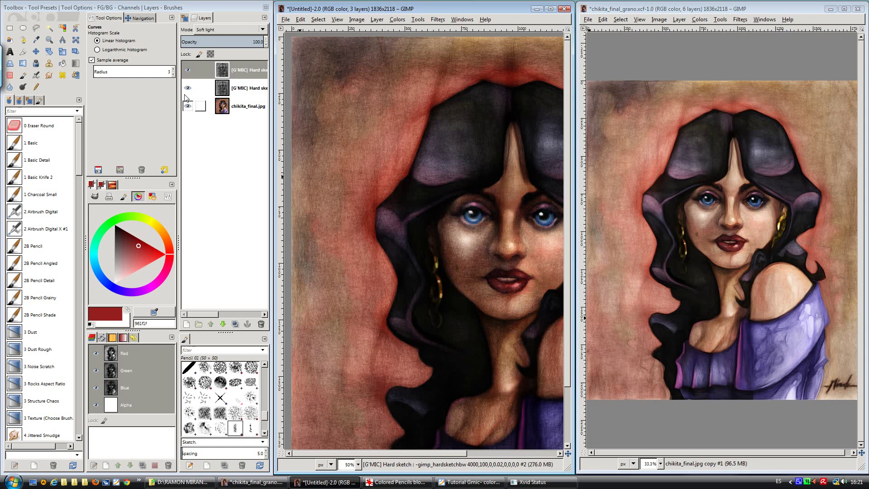
left_click(186, 71)
left_click(242, 70)
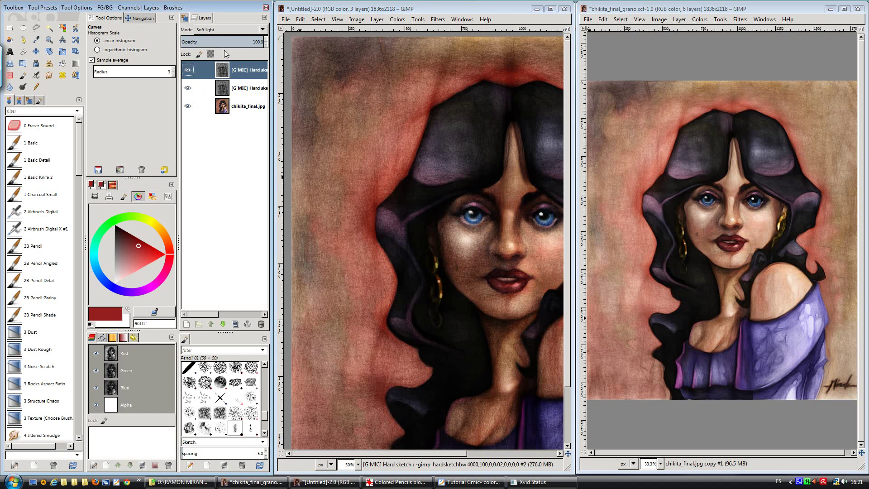
Lift the top sketch layer's Value curve black point to about 94
key("ctrl+m")
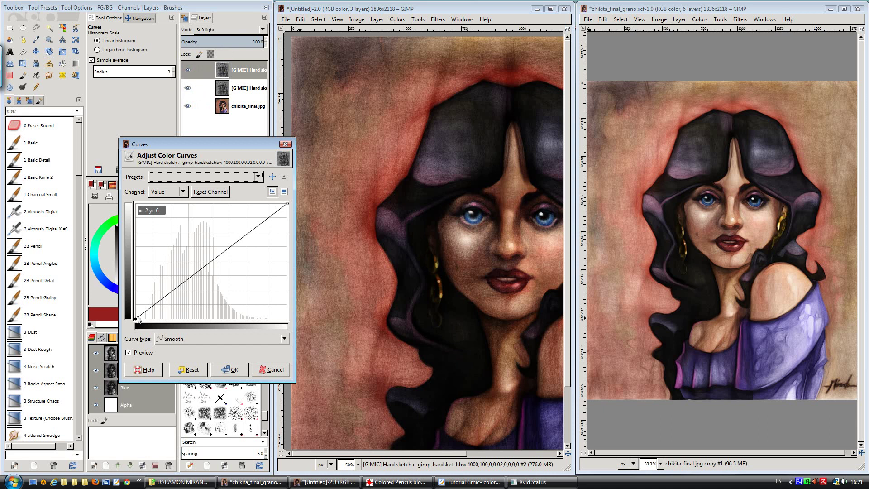
left_click_drag(136, 320, 134, 281)
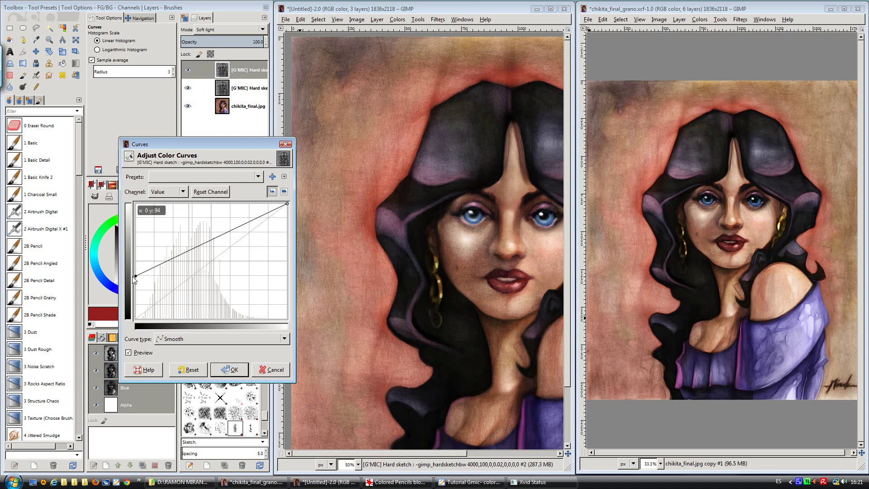
left_click(229, 370)
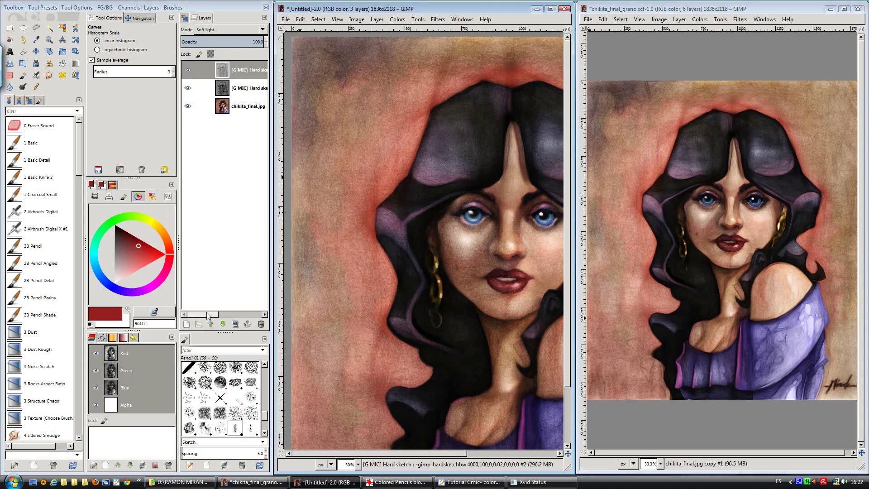
Duplicate the chikita_final.jpg layer and move the copy to the top of the stack
left_click(223, 108)
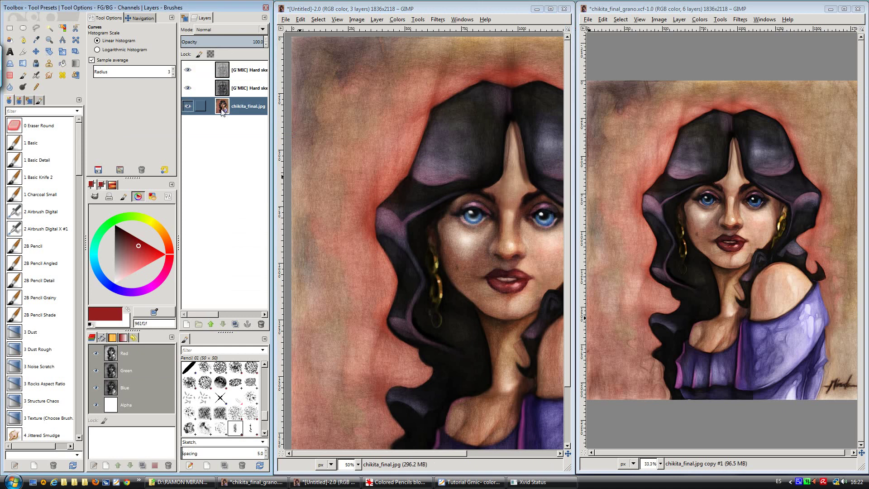
left_click(235, 324)
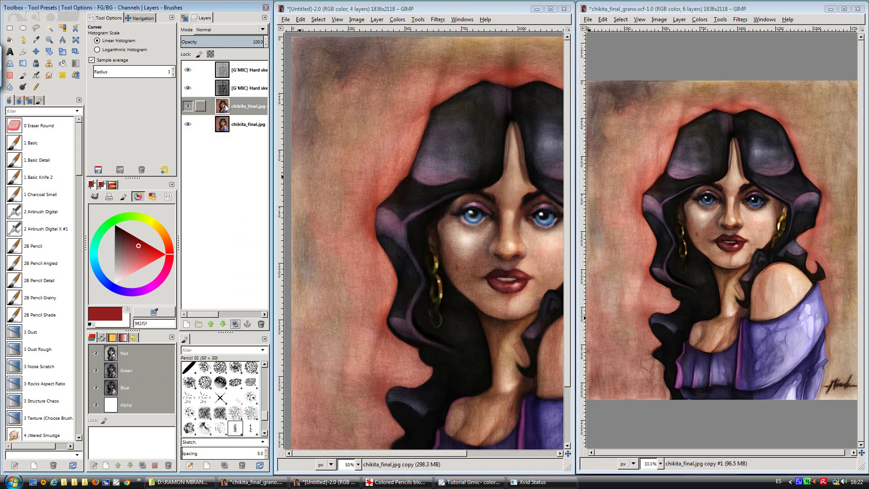
left_click_drag(222, 107, 225, 70)
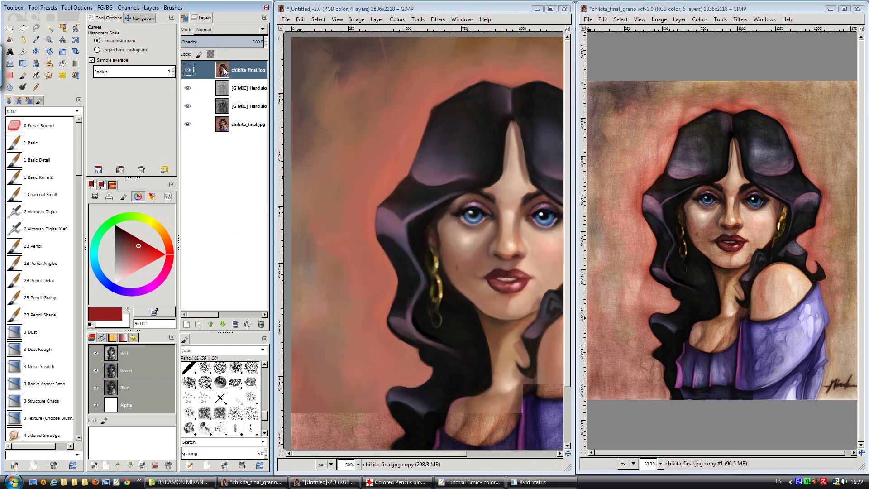
Render the copy with G'MIC Faves > Contornos Lapiz 2, then delete the leftover copy layer
left_click(438, 20)
left_click(449, 39)
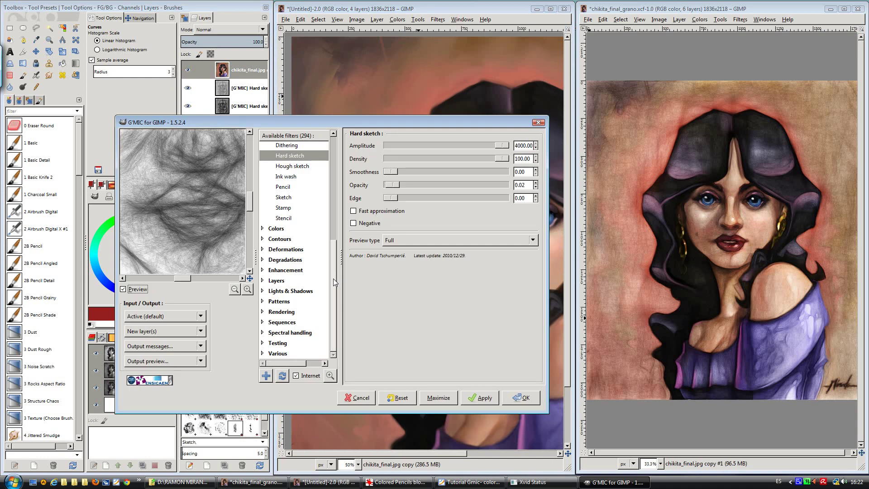
scroll(333, 279, "up", 6)
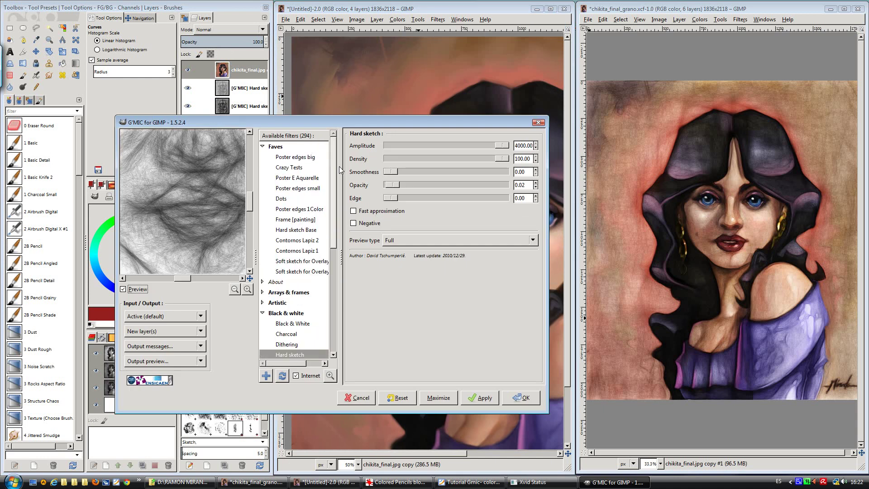
left_click(307, 244)
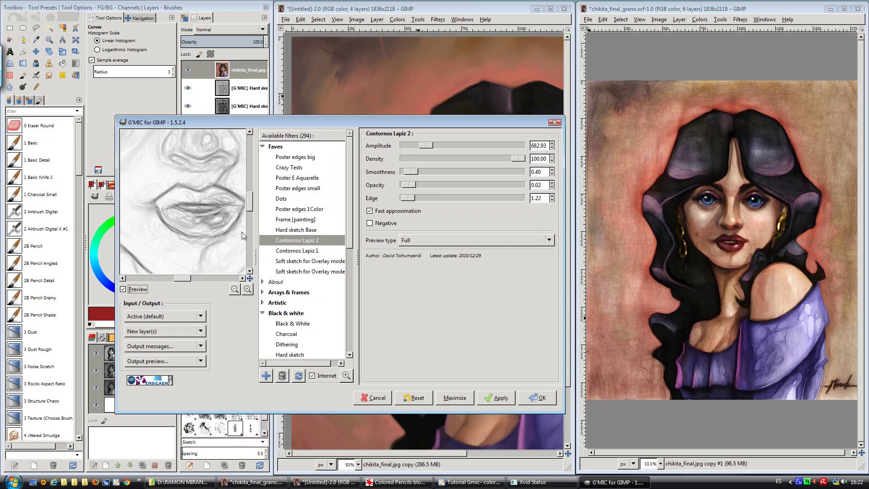
left_click(455, 397)
left_click(538, 397)
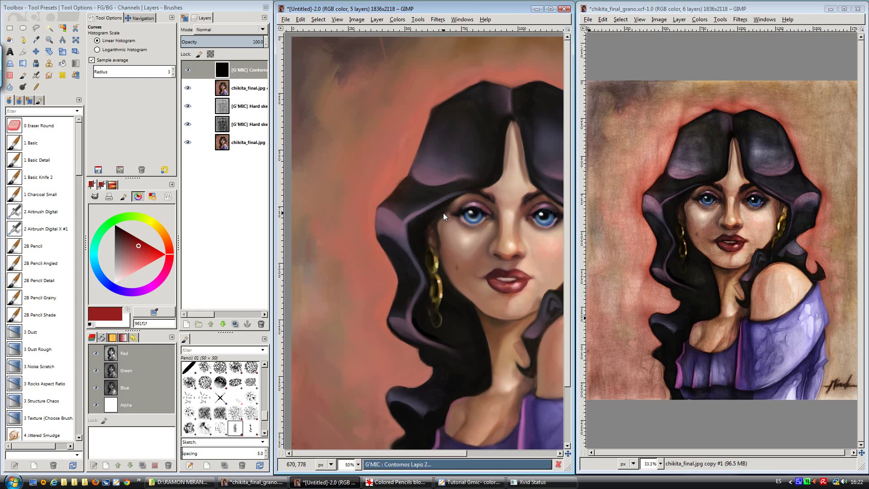
left_click(222, 89)
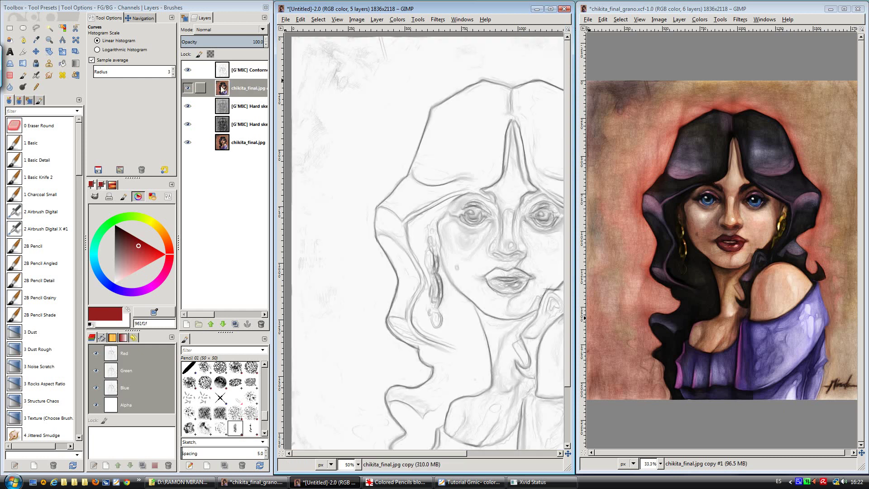
left_click(261, 324)
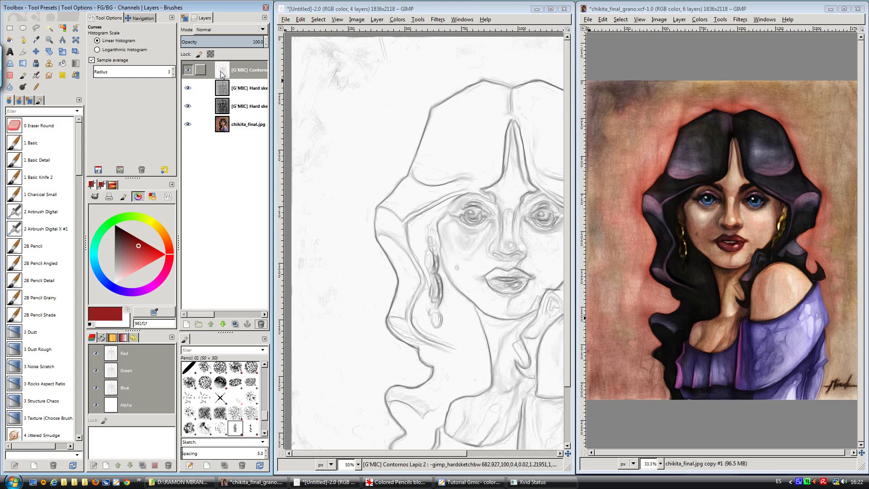
Set the Contornos Lapiz 2 layer's blend mode to Soft light
scroll(407, 305, "down", 4)
scroll(408, 305, "right", 4)
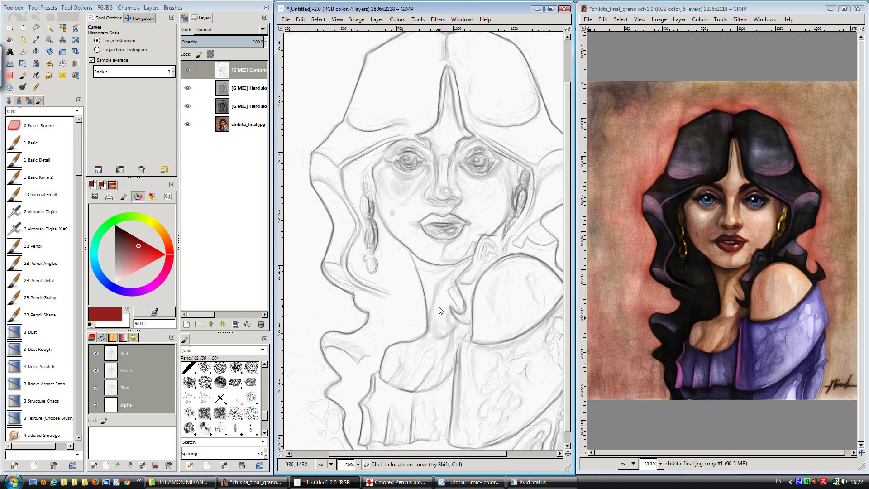
scroll(414, 313, "right", 2)
scroll(394, 271, "up", 1)
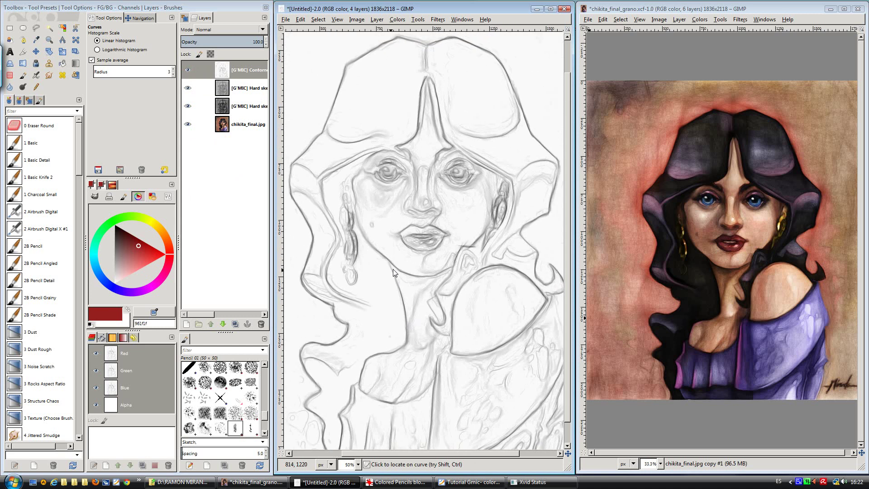
left_click(229, 31)
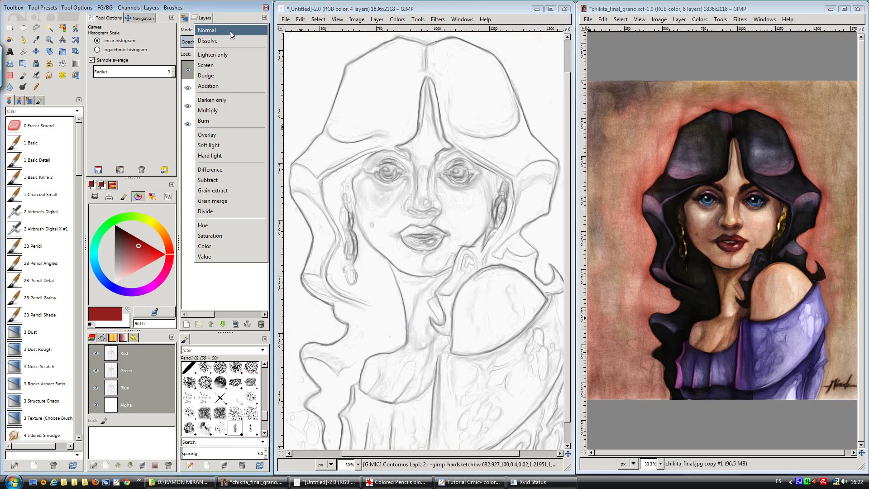
left_click(232, 145)
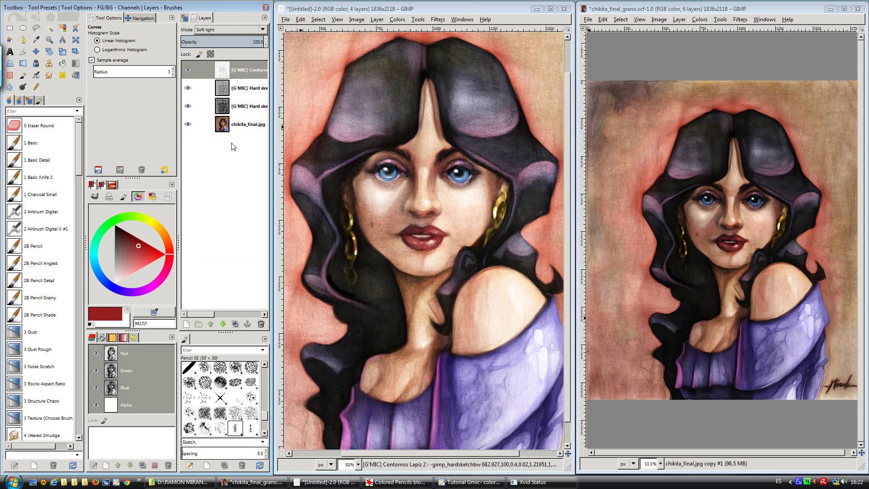
Zoom the finished version and the working image to 66.7% to compare the faces
left_click(344, 203)
scroll(365, 210, "left", 2)
scroll(365, 210, "up", 1)
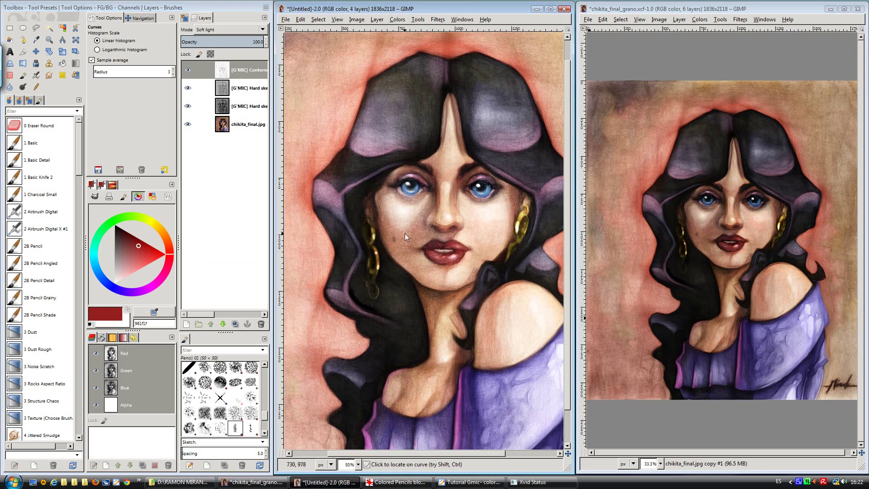
left_click(670, 258)
key("plus")
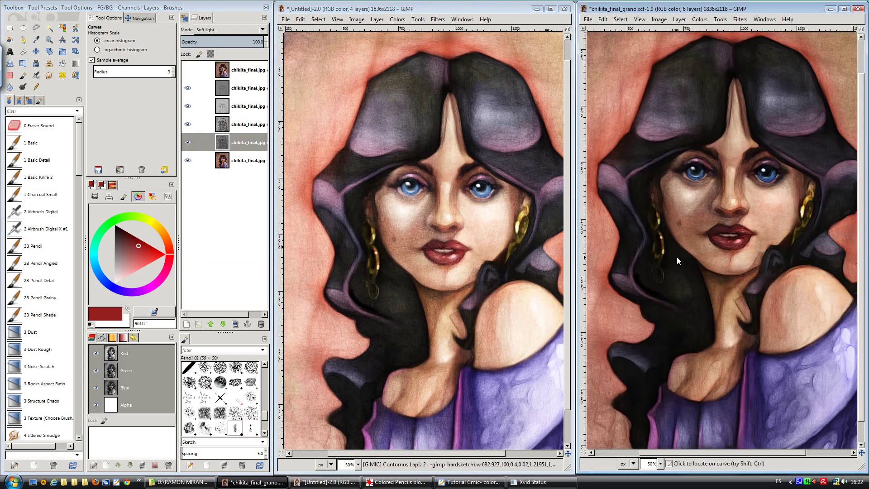
key("plus")
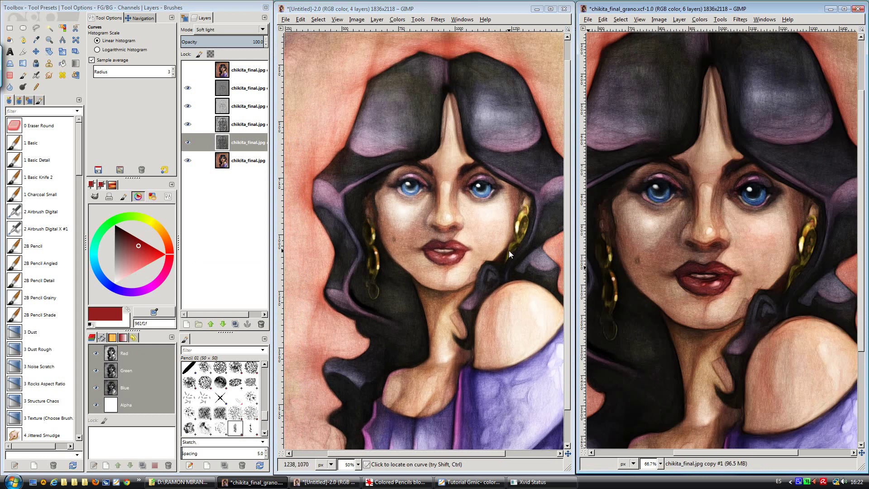
left_click(509, 251)
key("plus")
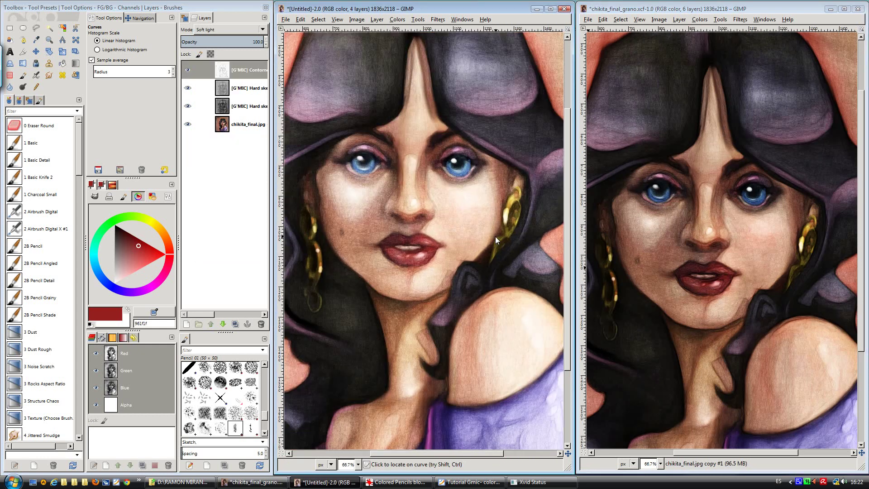
scroll(503, 249, "left", 3)
scroll(498, 281, "up", 2)
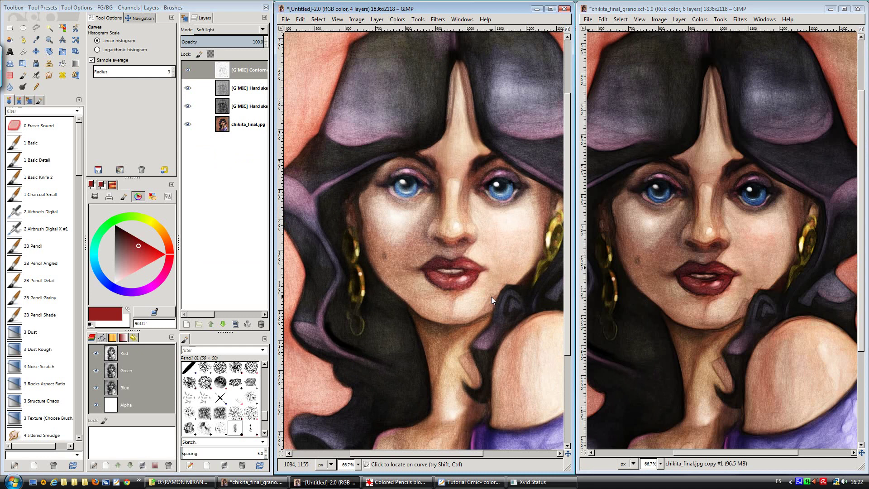
scroll(491, 298, "down", 1)
scroll(490, 284, "up", 2)
scroll(491, 284, "right", 1)
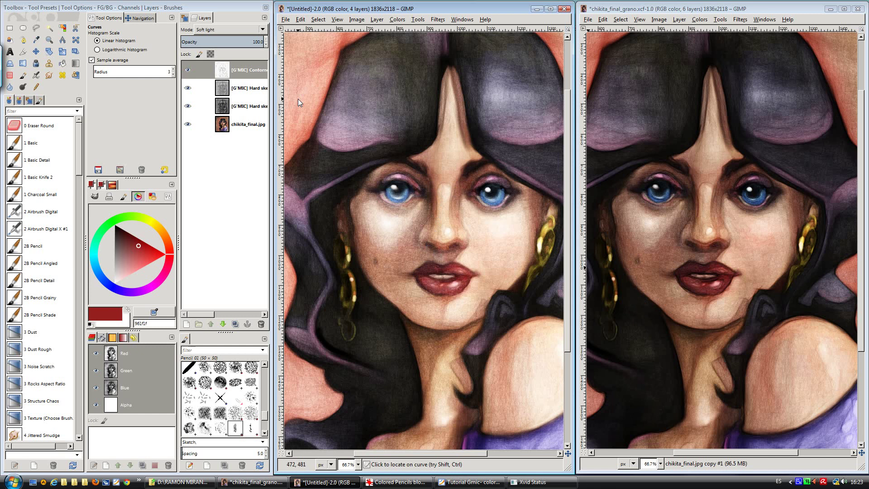
Darken the Contornos Lapiz 2 layer with a Curves adjustment that lowers its white point to 173
left_click(220, 72)
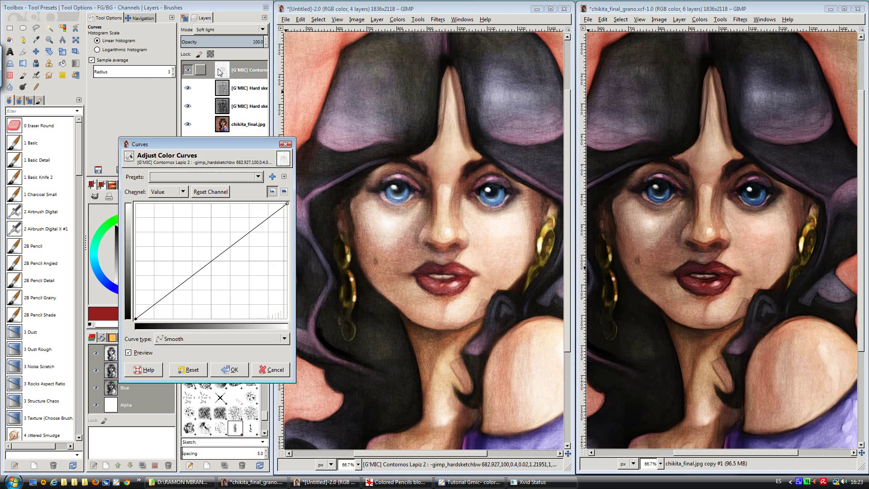
left_click_drag(287, 204, 297, 259)
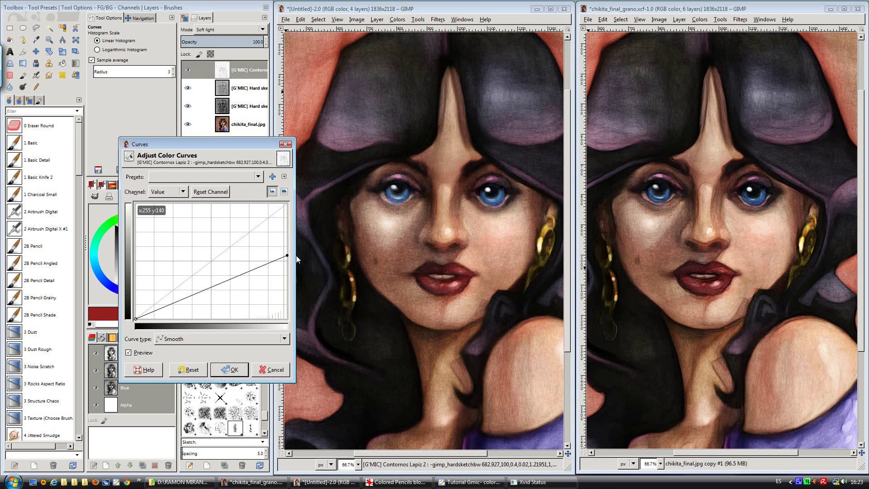
left_click(232, 370)
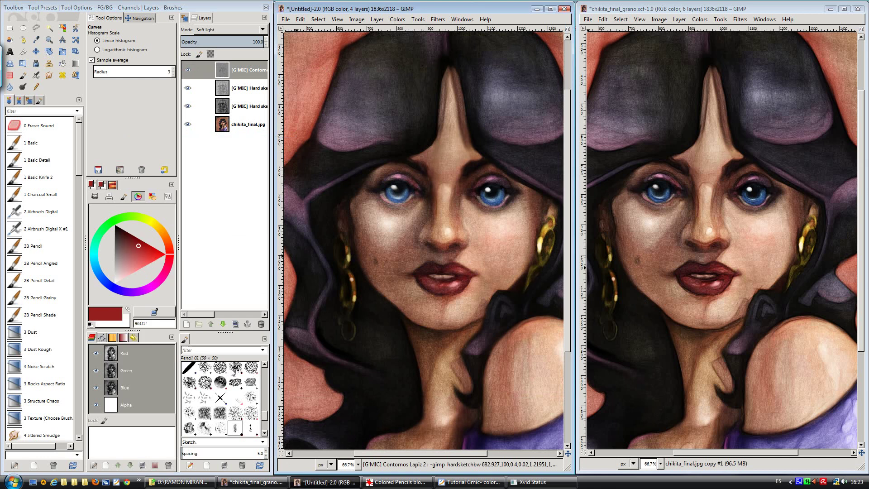
Duplicate the Contornos Lapiz 2 outline layer and compare the result with the finished grainy version
left_click(235, 324)
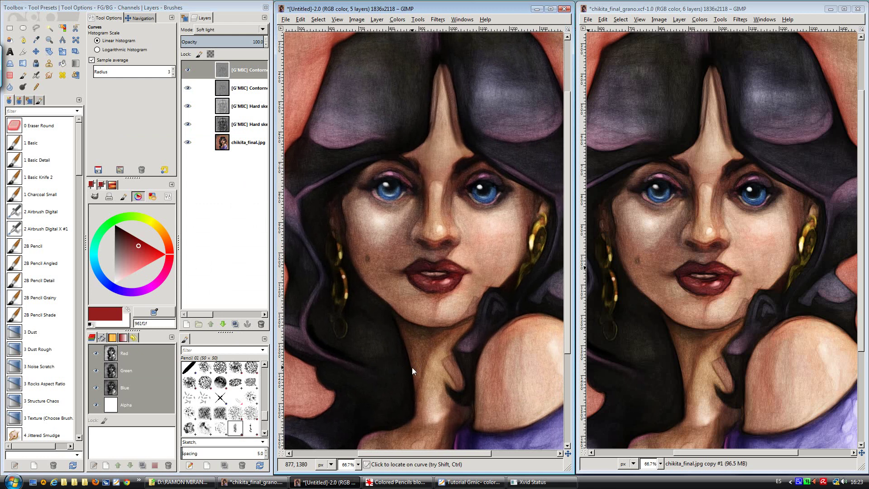
left_click(687, 335)
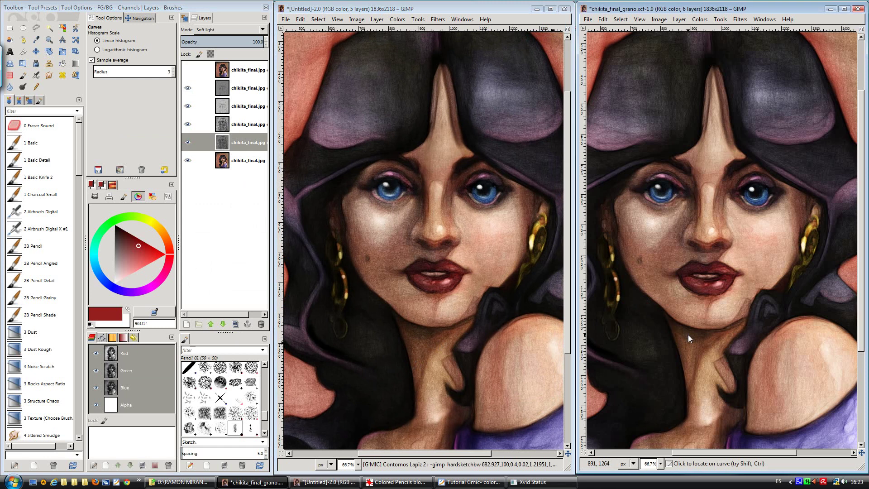
left_click_drag(714, 11, 714, 11)
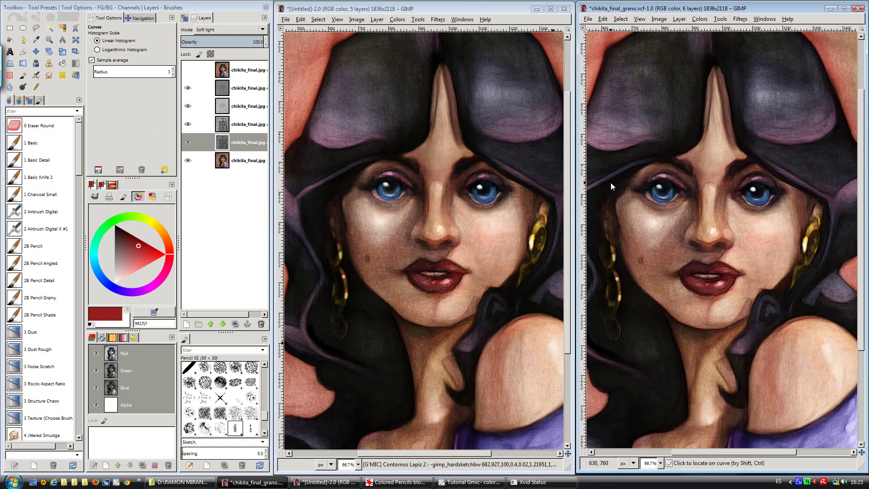
left_click(478, 247)
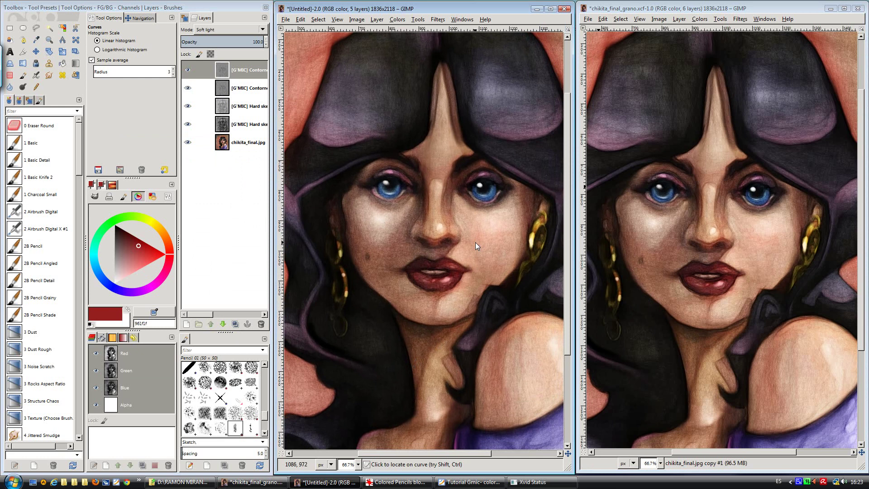